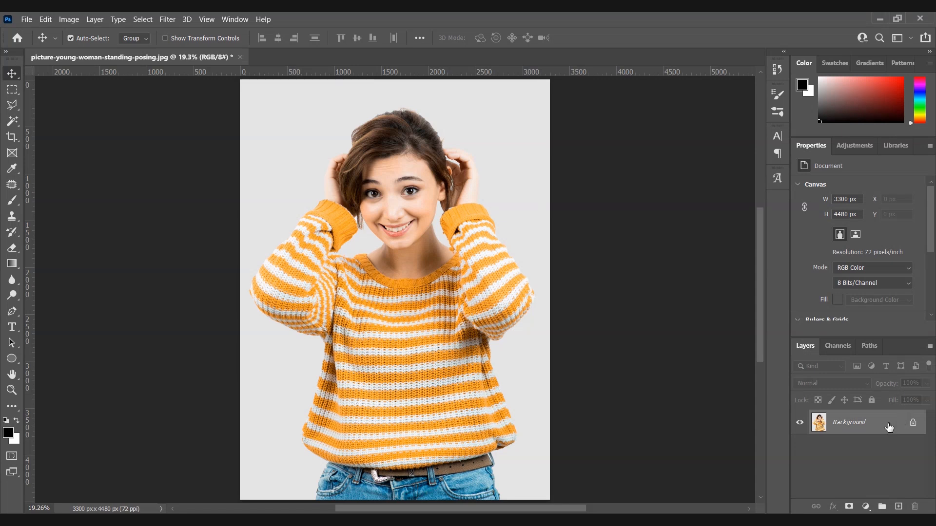
Unlock the Background layer and duplicate the resulting photo layer
click(912, 423)
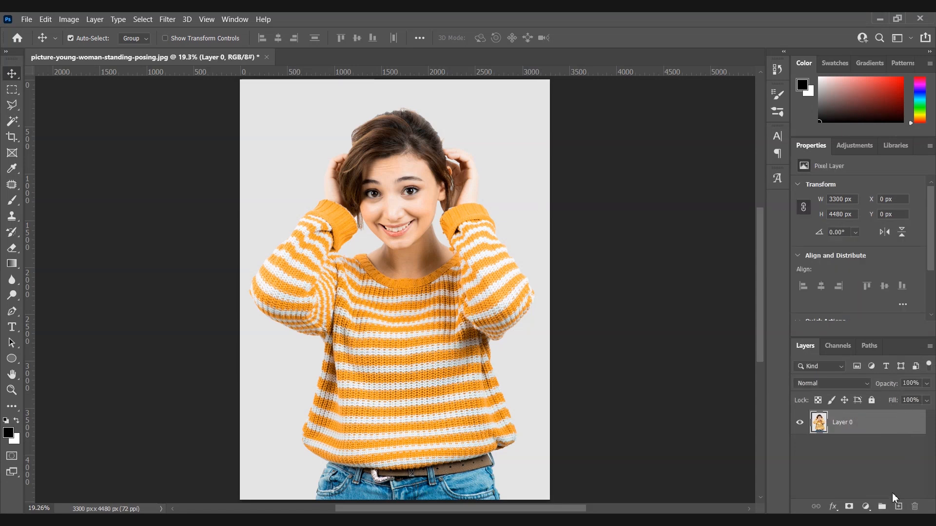
drag(877, 423, 900, 508)
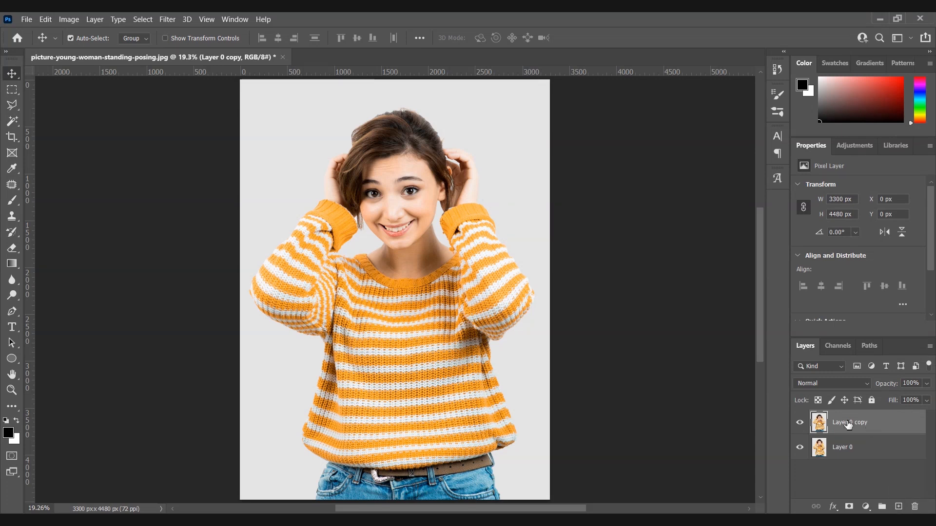
Add a Hue/Saturation adjustment layer above the duplicated photo and set its saturation to -100
click(866, 507)
click(870, 392)
drag(859, 257, 793, 265)
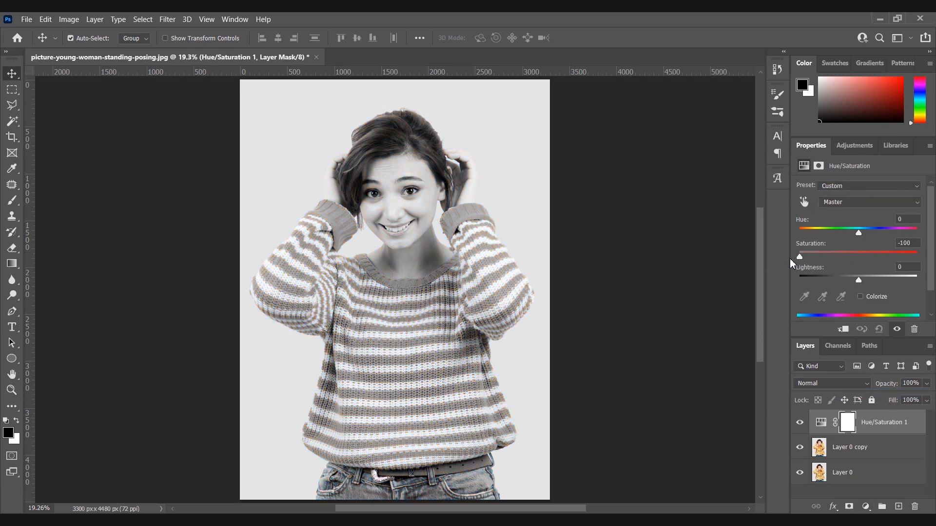
Invert the colours of Layer 0 copy and set its blend mode to Color Dodge
click(857, 449)
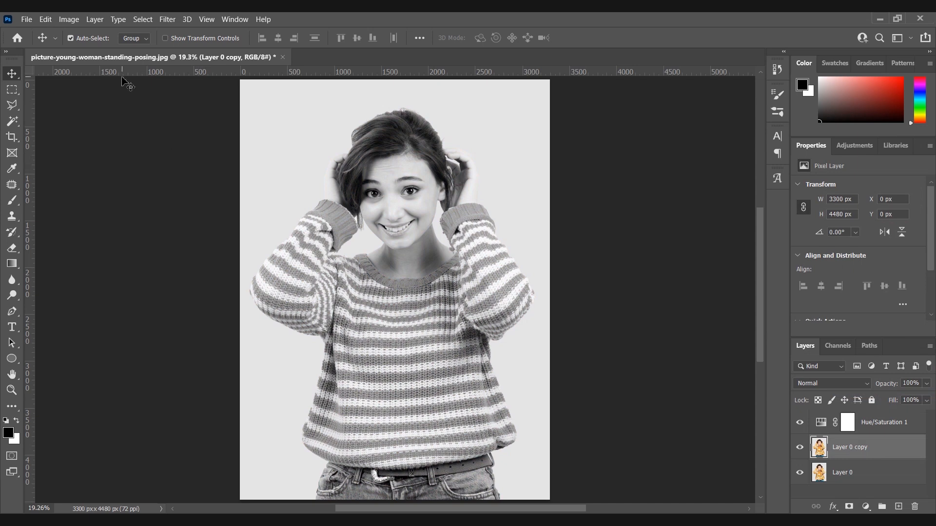
click(70, 19)
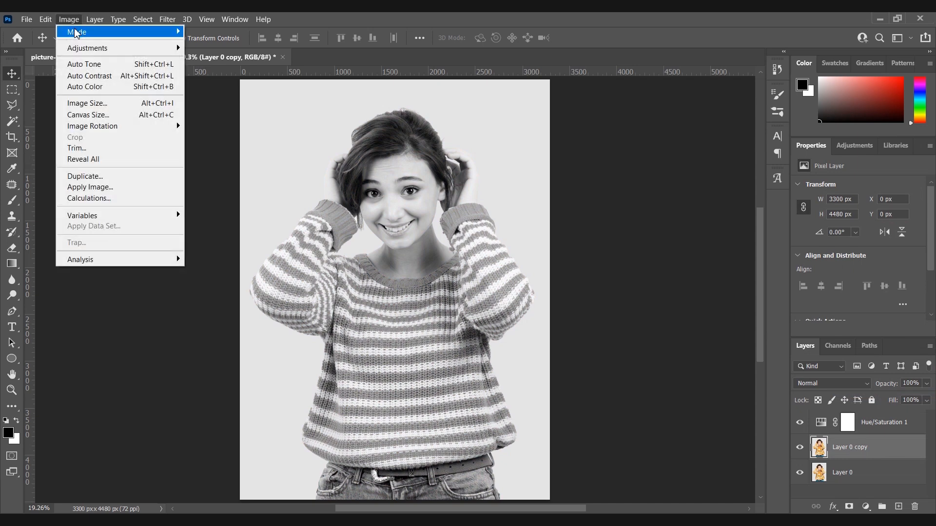
mouse_move(86, 48)
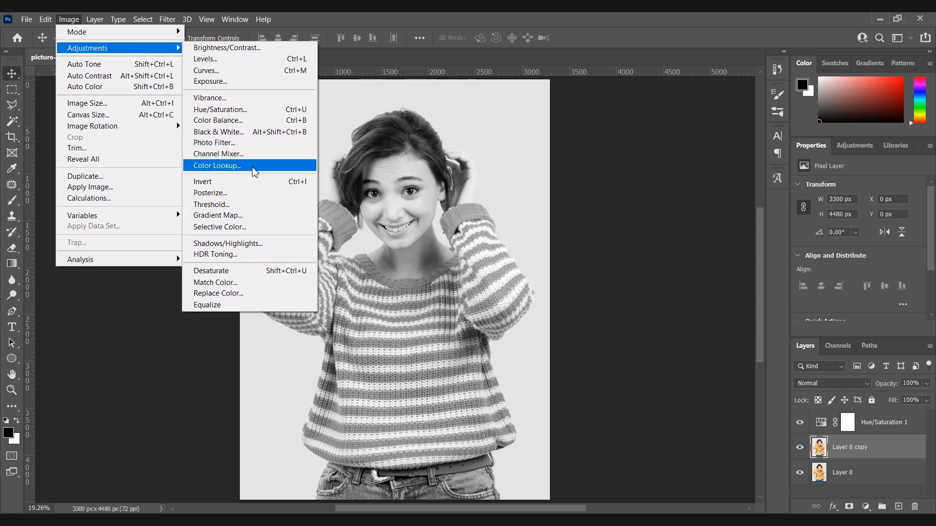
click(223, 185)
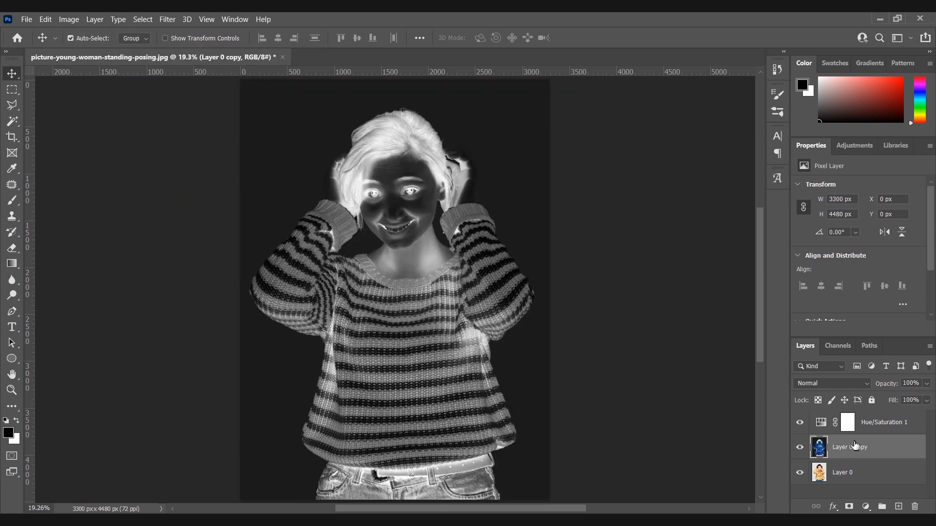
click(827, 384)
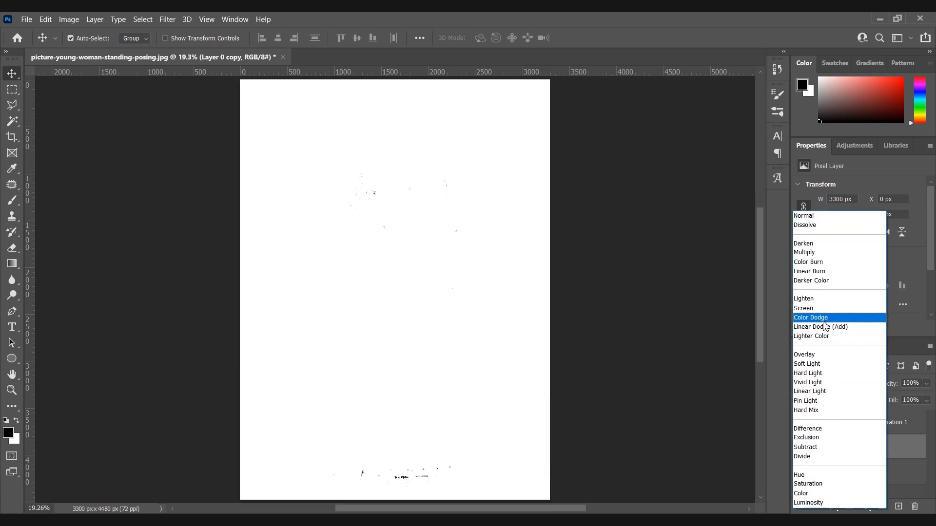
click(824, 318)
Apply a Gaussian Blur with a radius of 22 pixels to Layer 0 copy
click(165, 19)
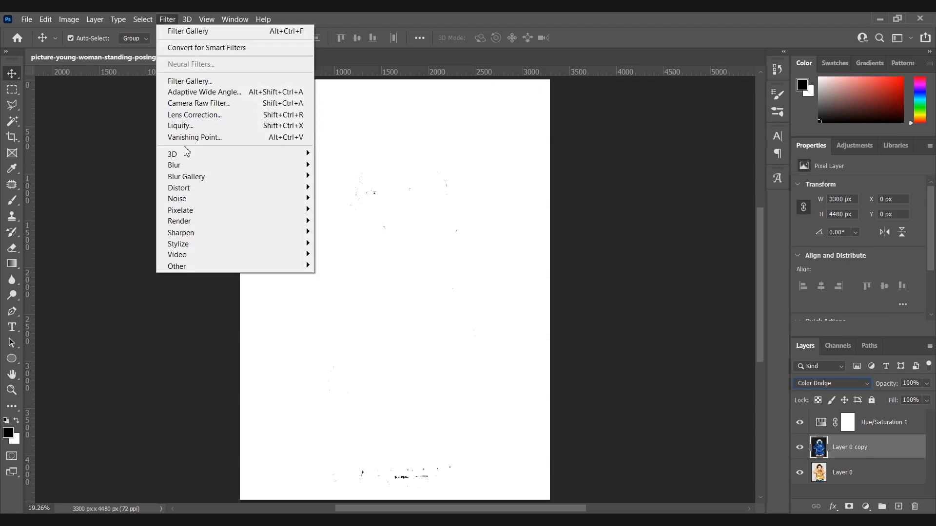
mouse_move(232, 168)
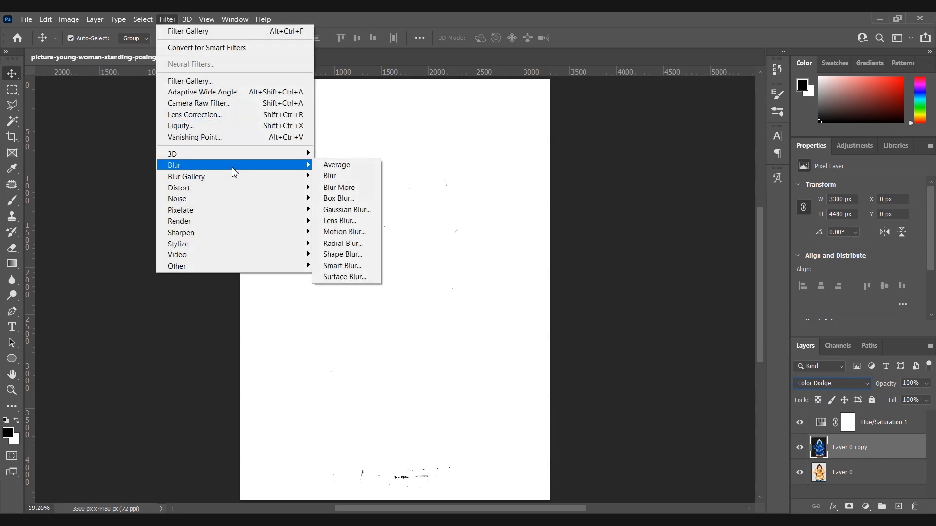
click(356, 209)
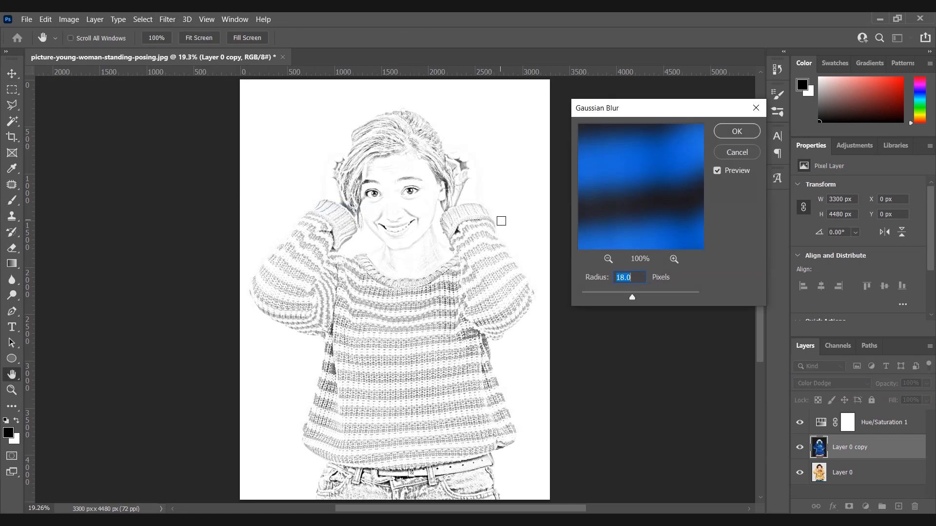
text(25)
key(Return)
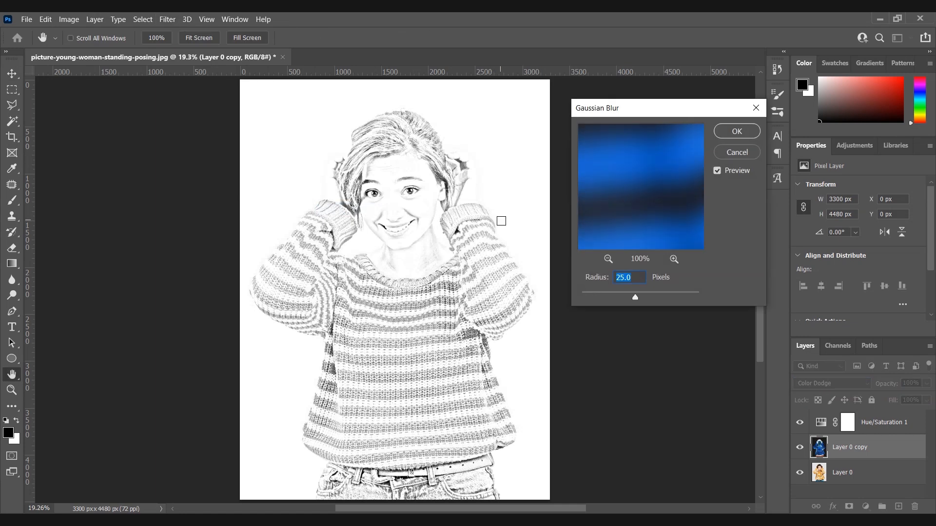
text(22)
click(737, 137)
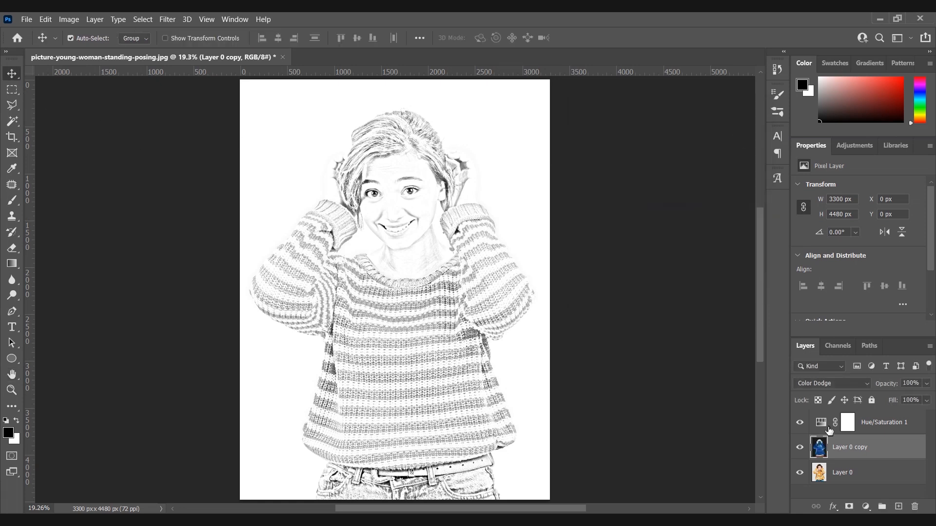
Select all three layers and stamp them into a new merged layer above the stack
click(869, 472)
shift+click(873, 430)
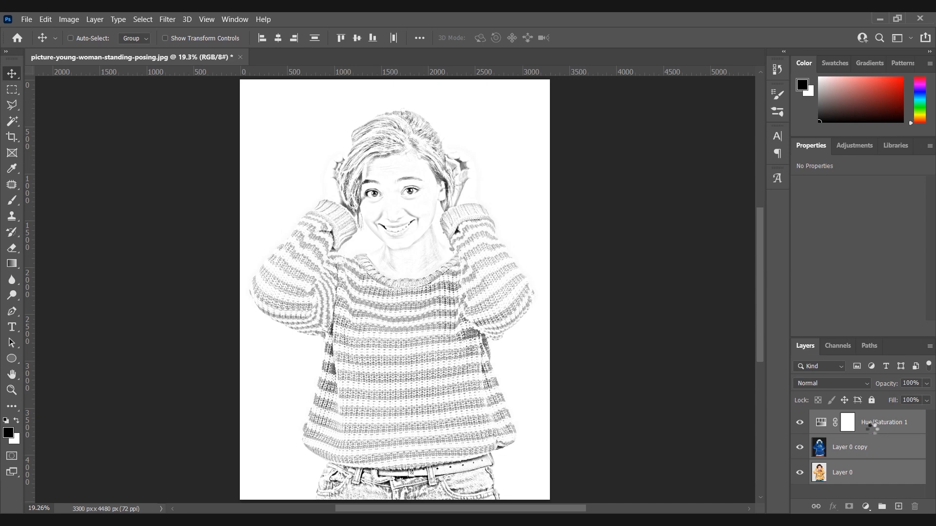
key(ctrl+shift+alt+e)
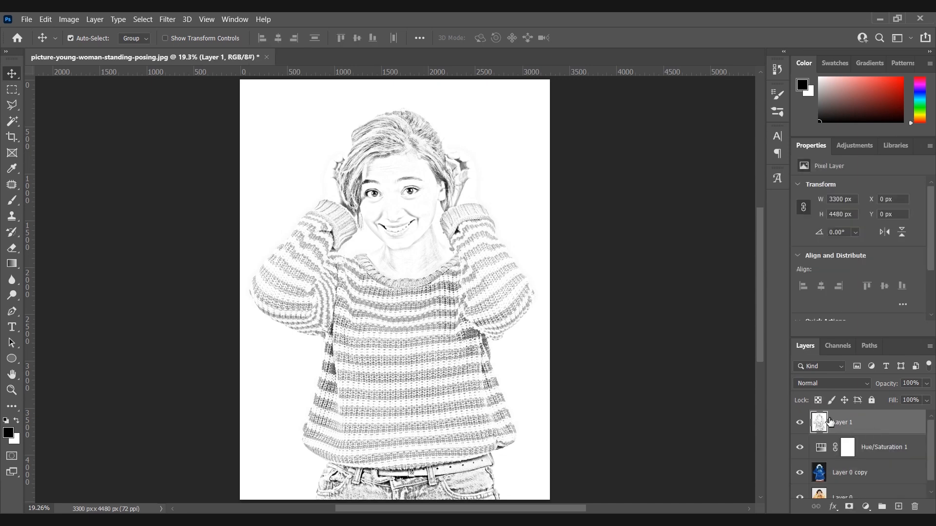
Open the Filter Gallery for the merged layer with the Photocopy filter from the Sketch category
click(169, 20)
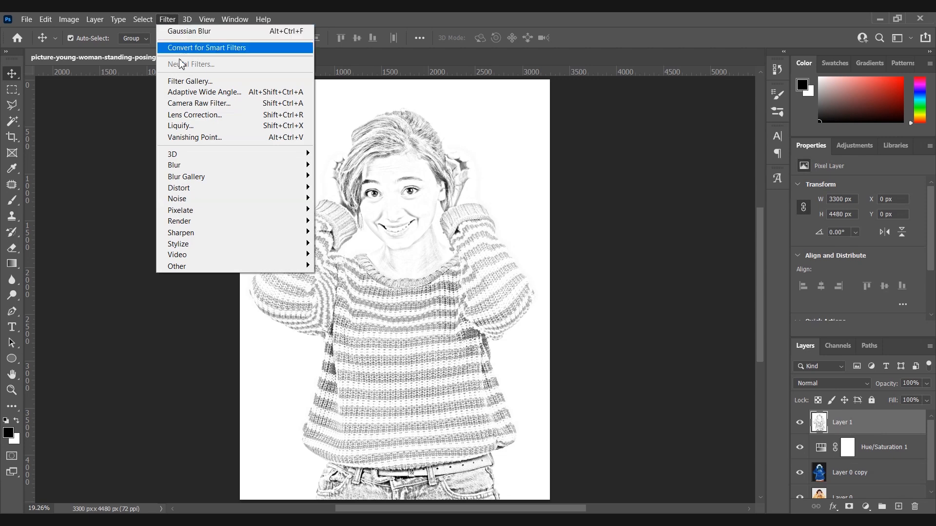
click(190, 81)
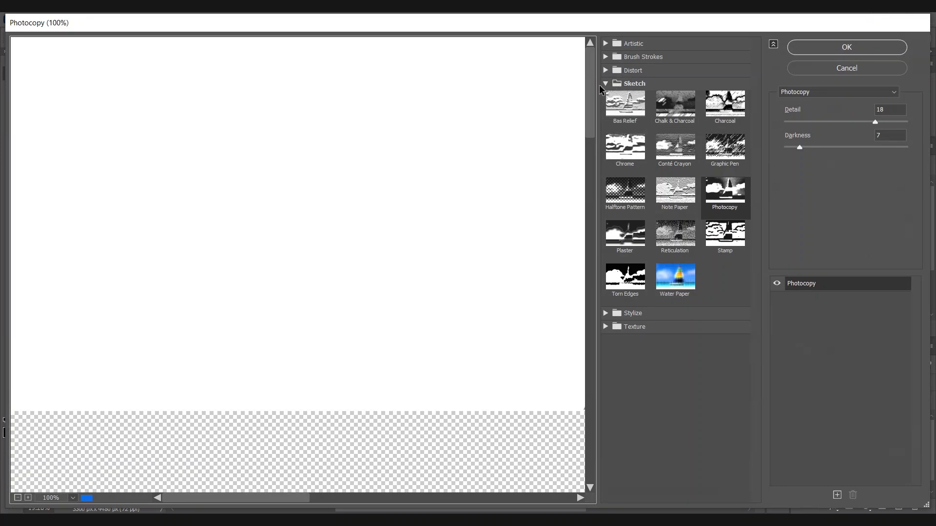
click(605, 84)
click(606, 83)
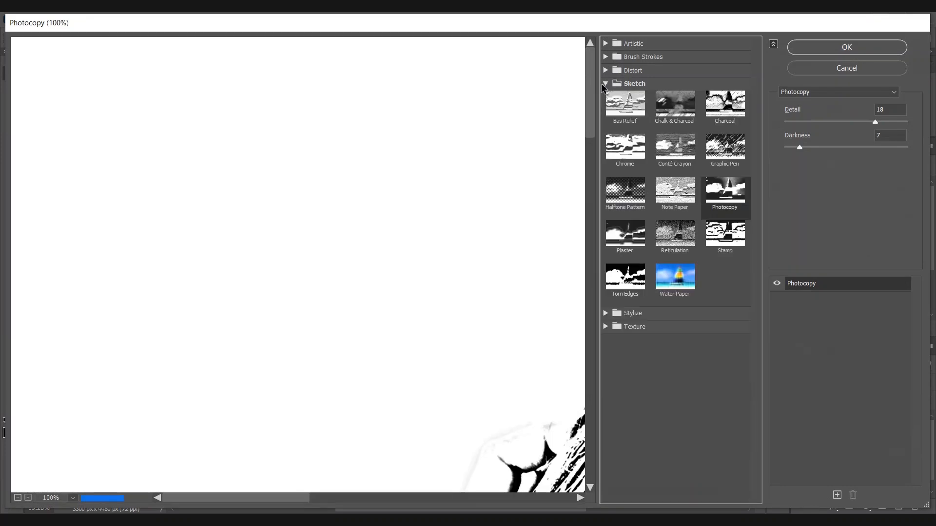
key(ctrl+0)
Set the Photocopy filter's Detail to 20 and Darkness to 10, and apply it to the merged layer
drag(874, 122, 815, 121)
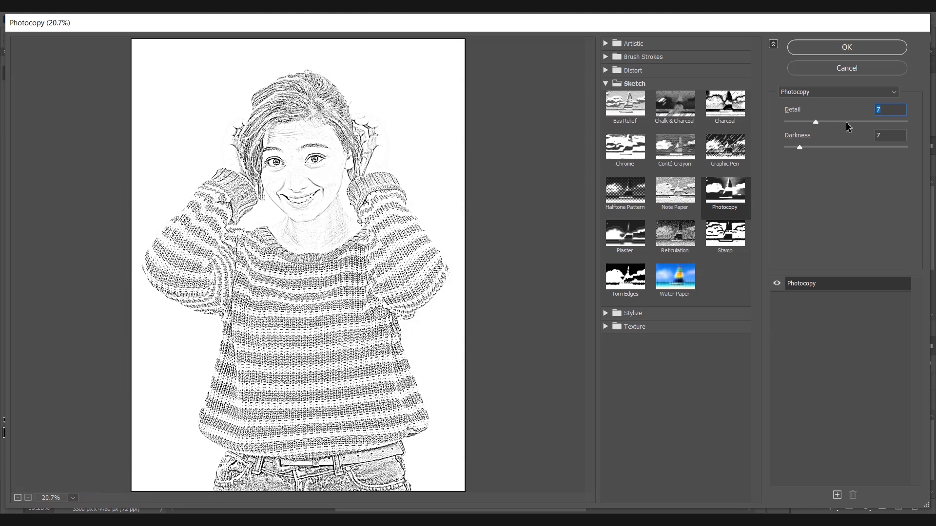
drag(817, 121, 866, 131)
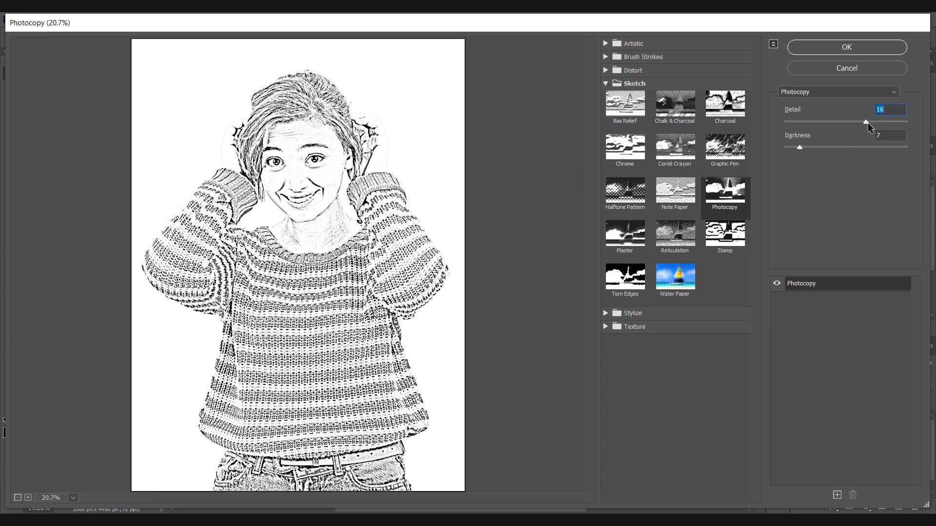
text(18)
drag(801, 149, 815, 149)
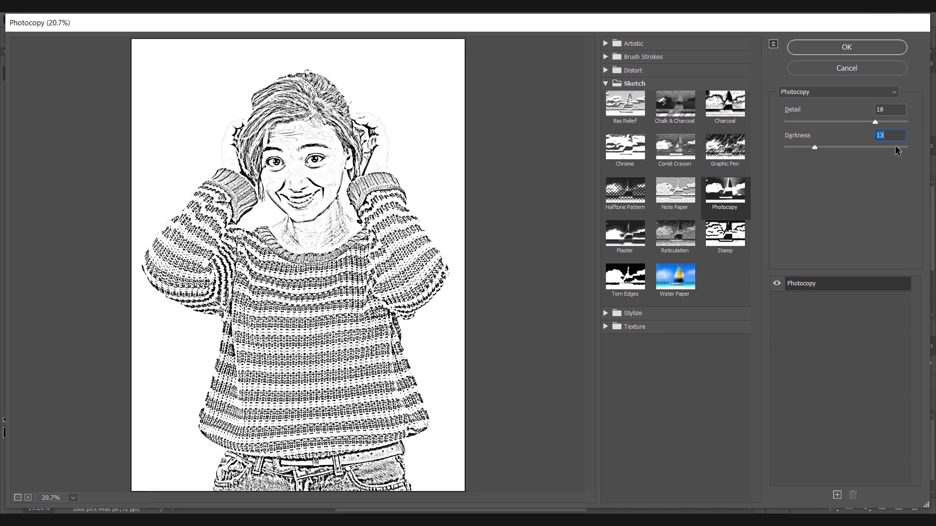
text(10)
click(887, 115)
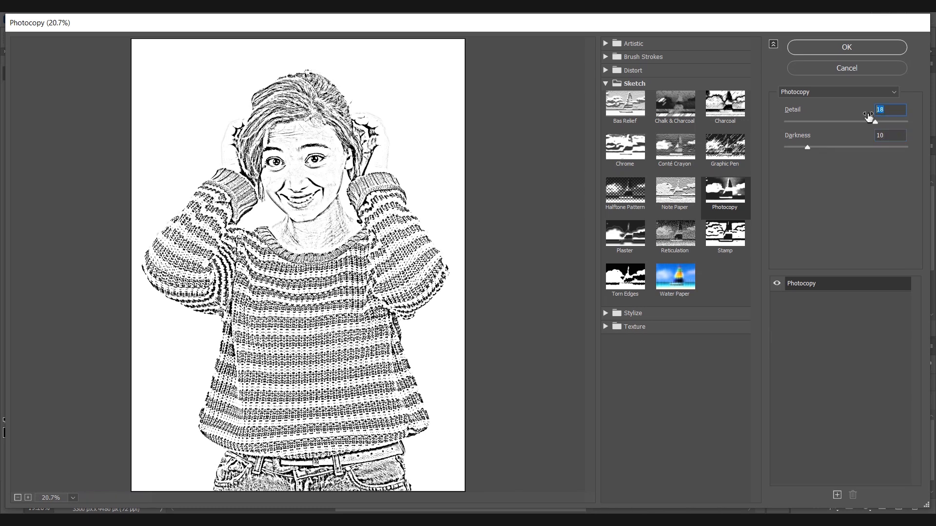
text(20)
key(Tab)
click(856, 47)
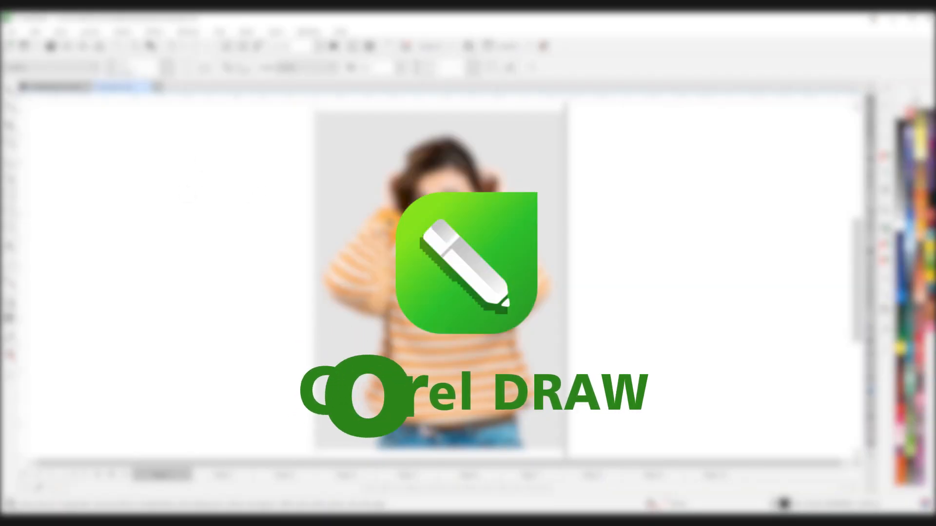
In CorelDRAW, desaturate the photo of the woman with Hue/Saturation/Lightness, using a saturation of -100 on the Master channel
click(439, 280)
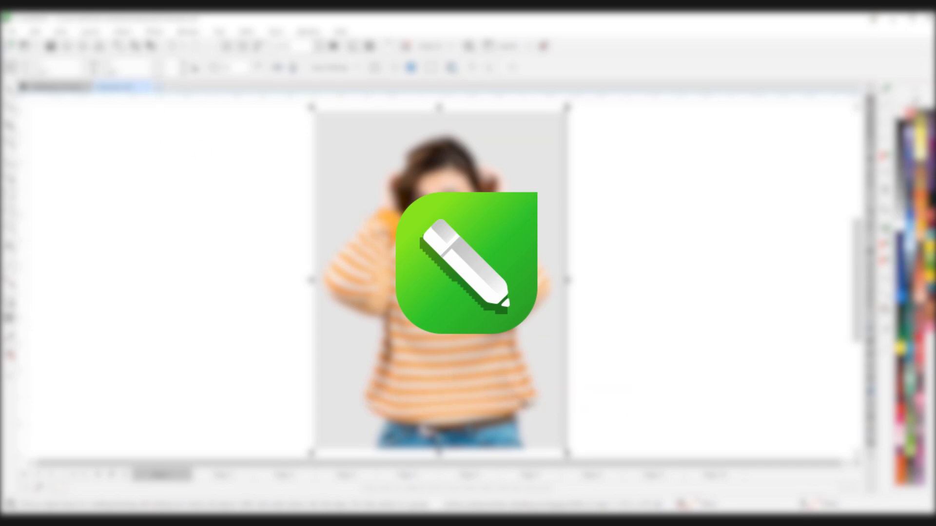
click(183, 189)
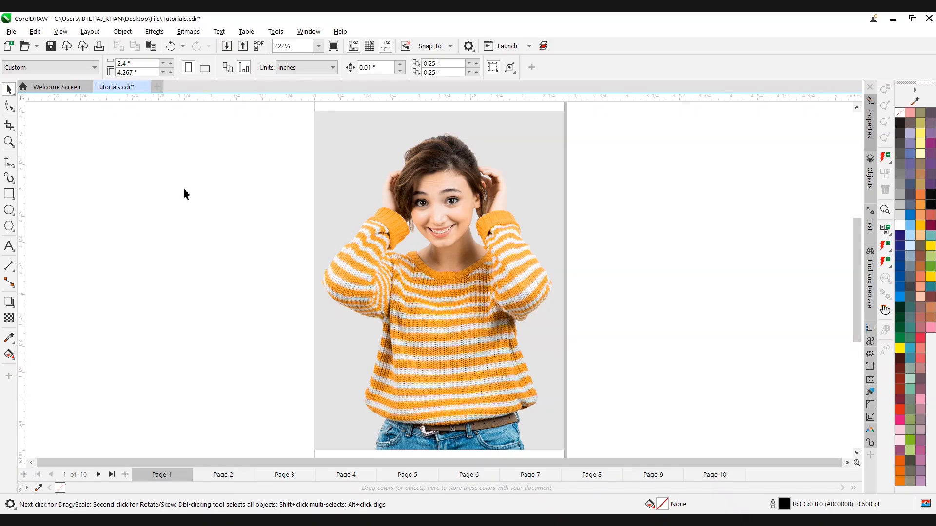
click(388, 218)
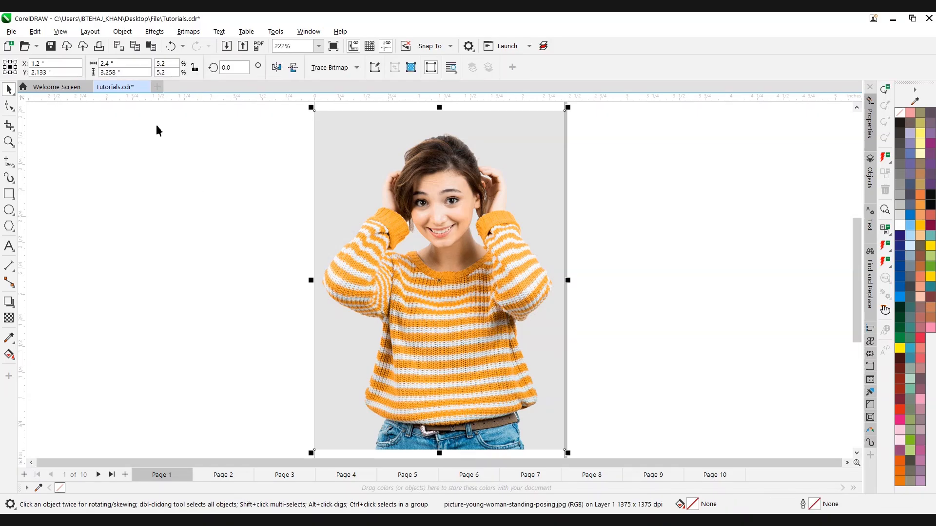
click(154, 32)
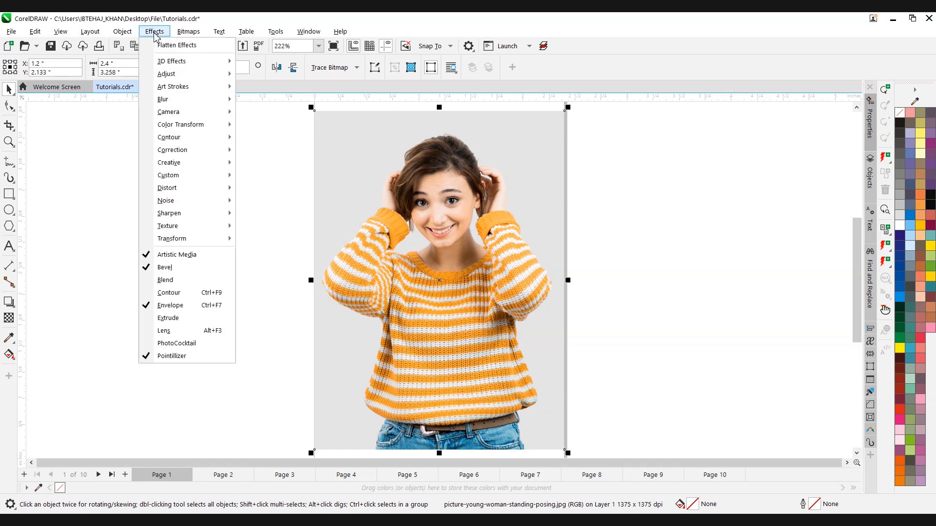
mouse_move(171, 78)
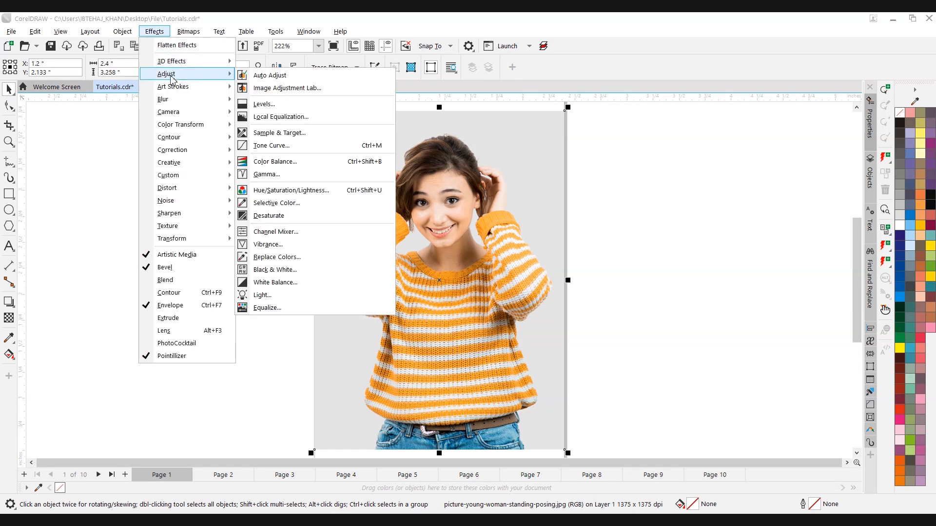
click(361, 194)
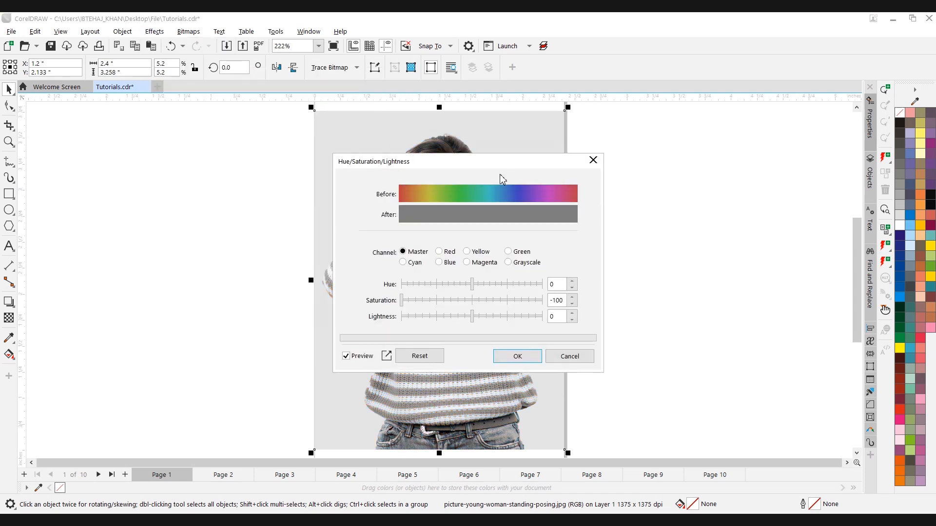
drag(571, 168, 725, 169)
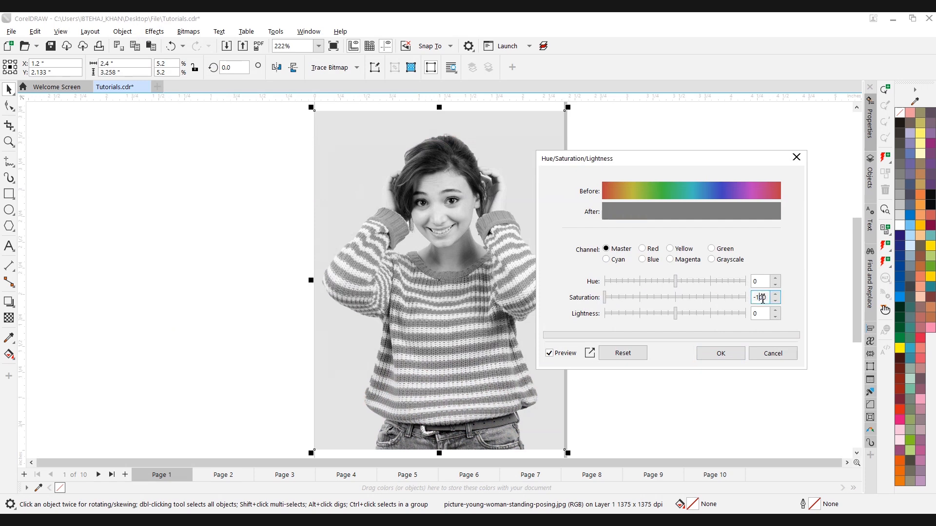
click(722, 356)
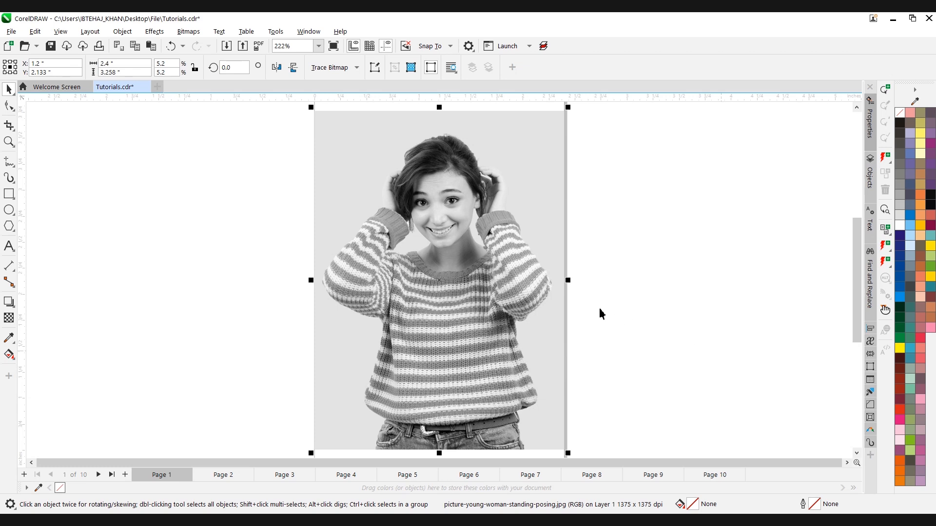
Copy the desaturated photo and paste the copy directly on top of the original
click(36, 35)
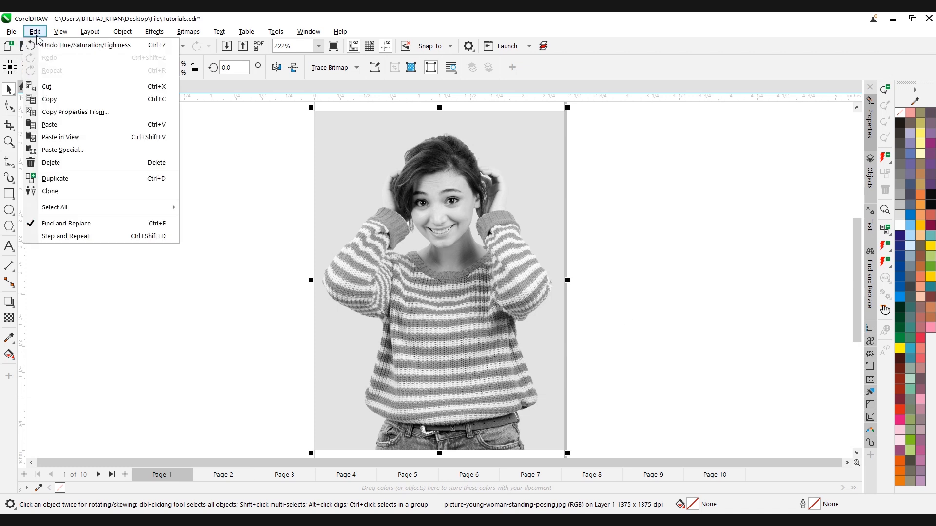
click(59, 99)
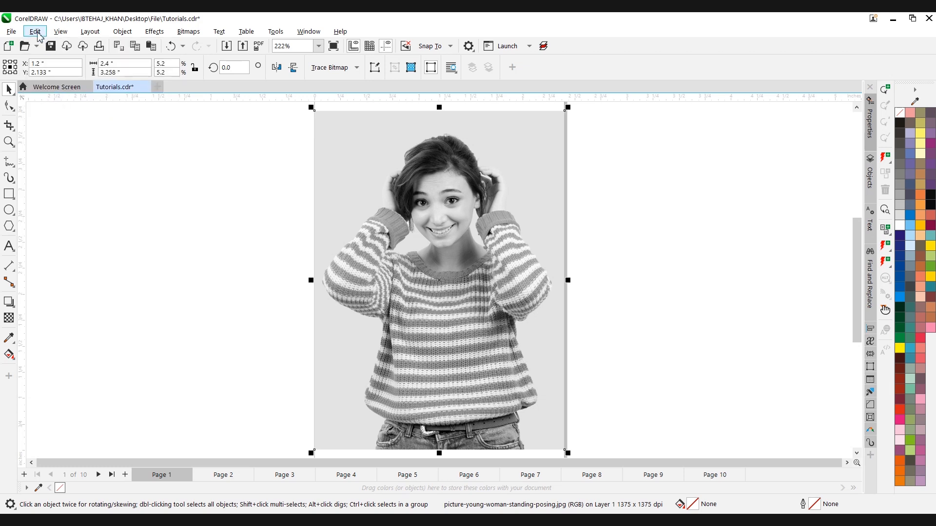
click(37, 34)
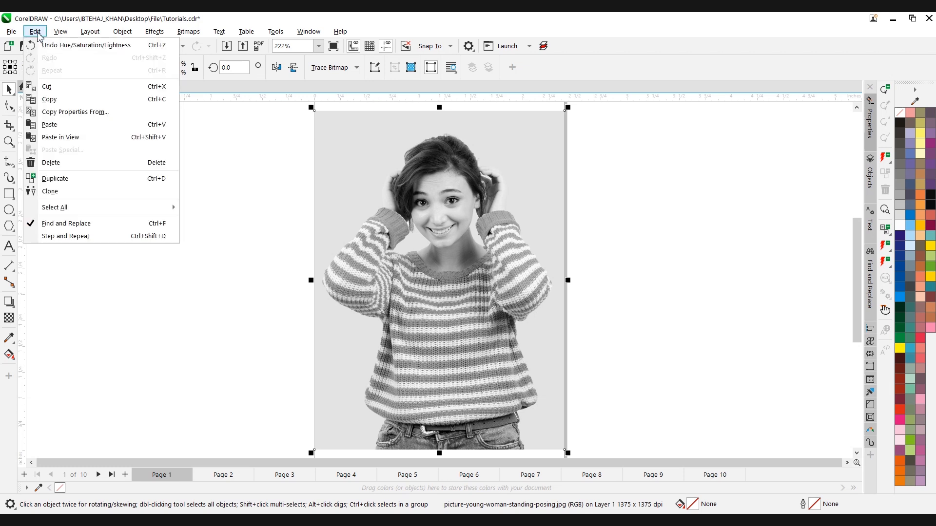
click(76, 127)
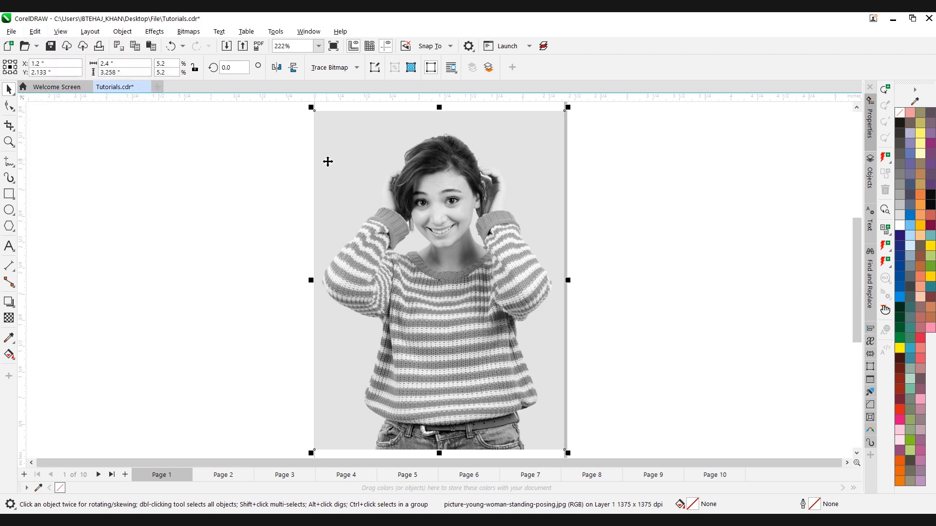
Invert the colors of the desaturated copy lying on top of the original photo
click(581, 177)
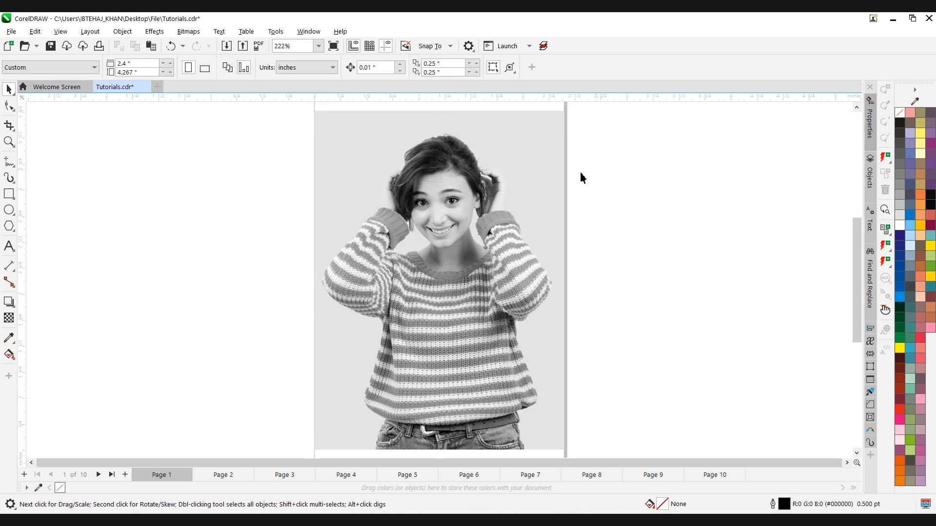
click(492, 184)
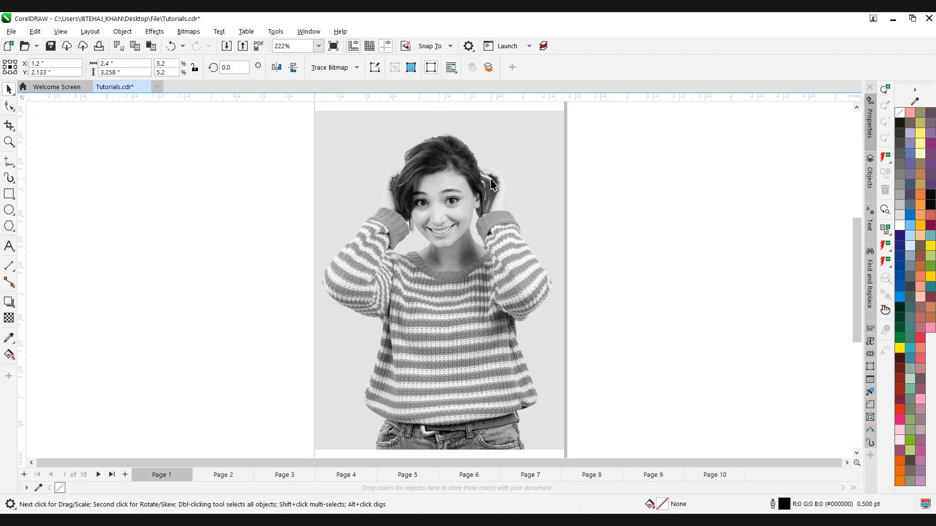
click(144, 32)
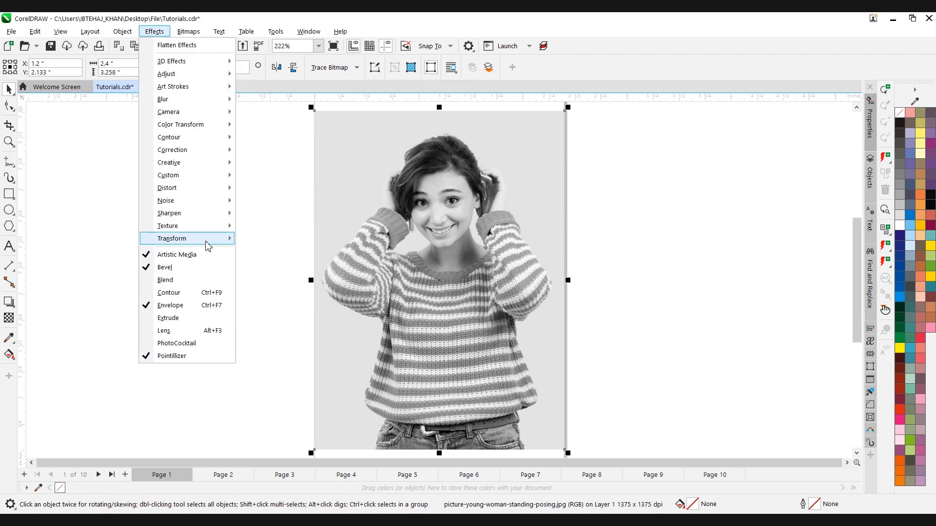
mouse_move(204, 239)
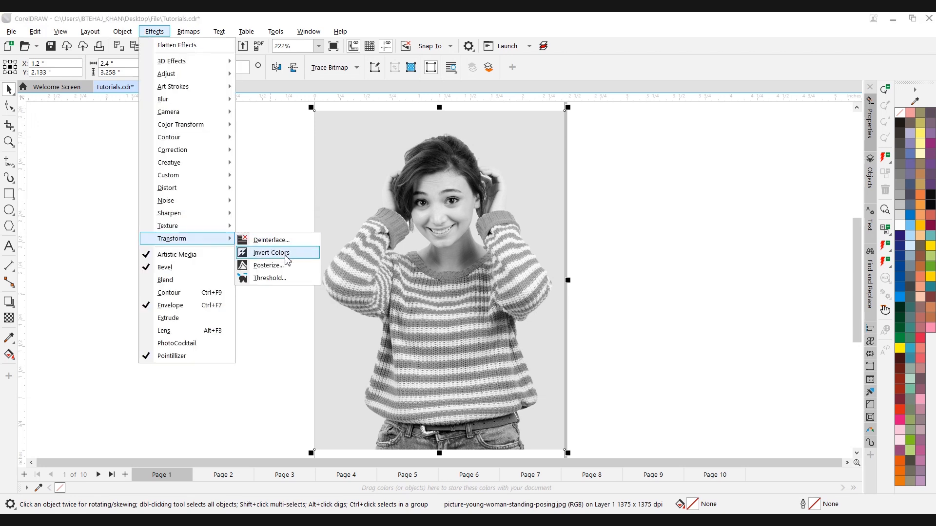
click(285, 255)
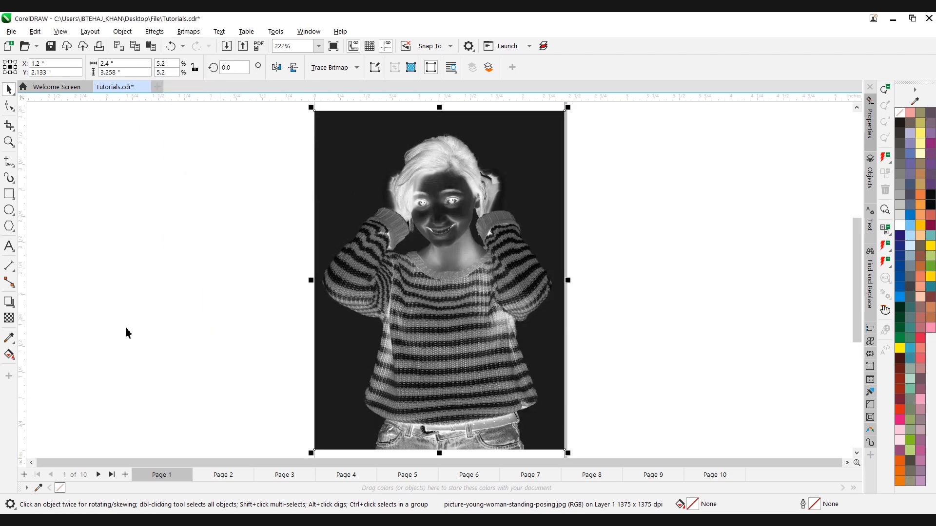
Set the inverted copy's transparency merge mode to Color Dodge
click(10, 318)
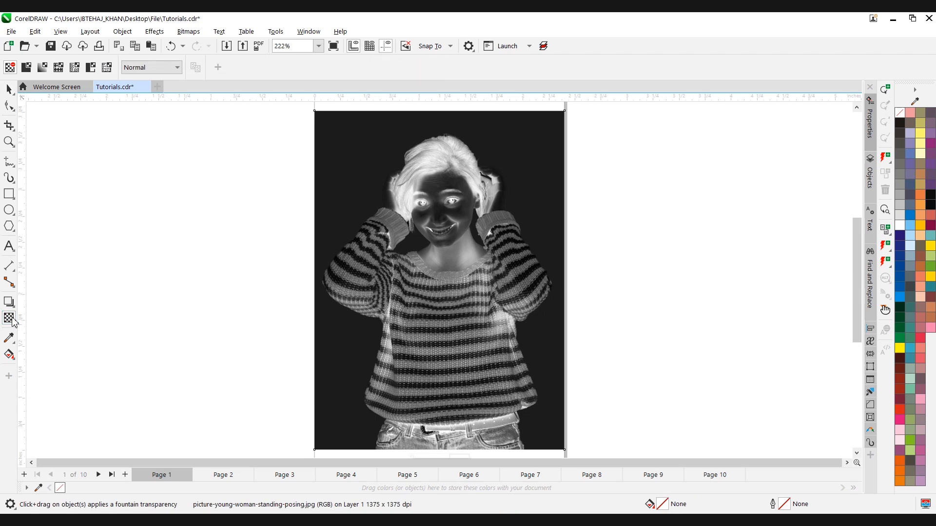
click(154, 69)
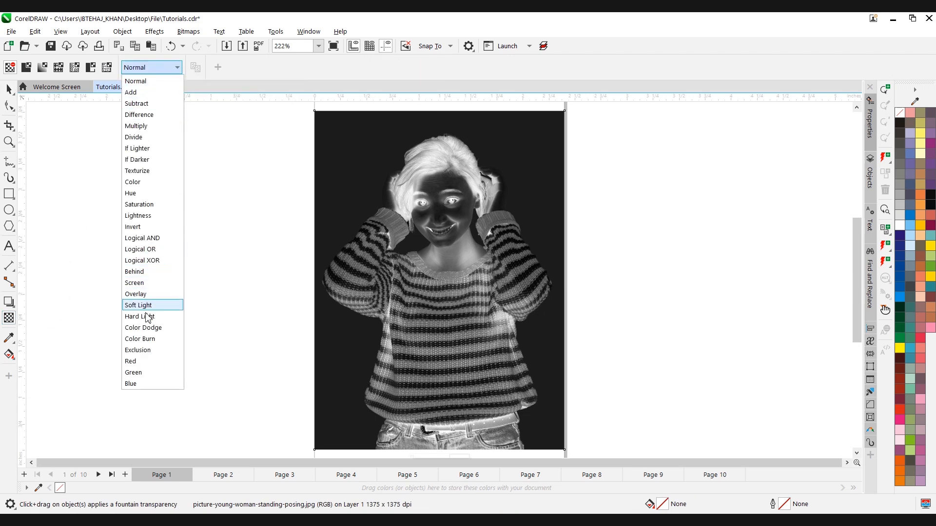
click(151, 327)
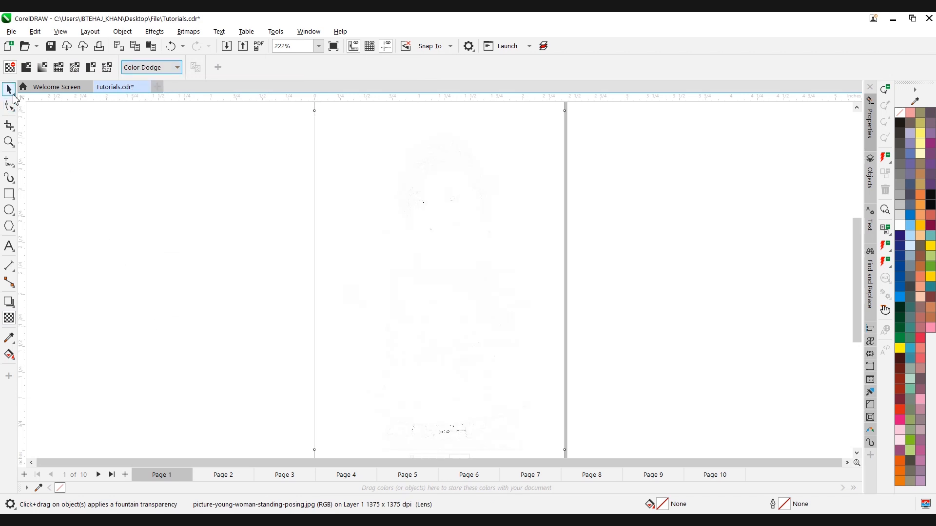
Apply a Gaussian Blur with a radius of 26.1 pixels to the inverted copy
click(9, 89)
click(161, 35)
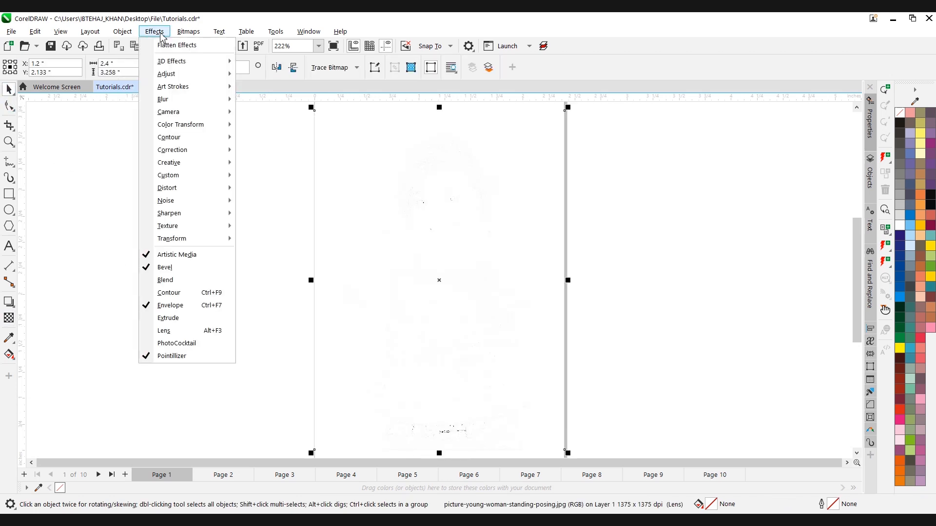
mouse_move(187, 102)
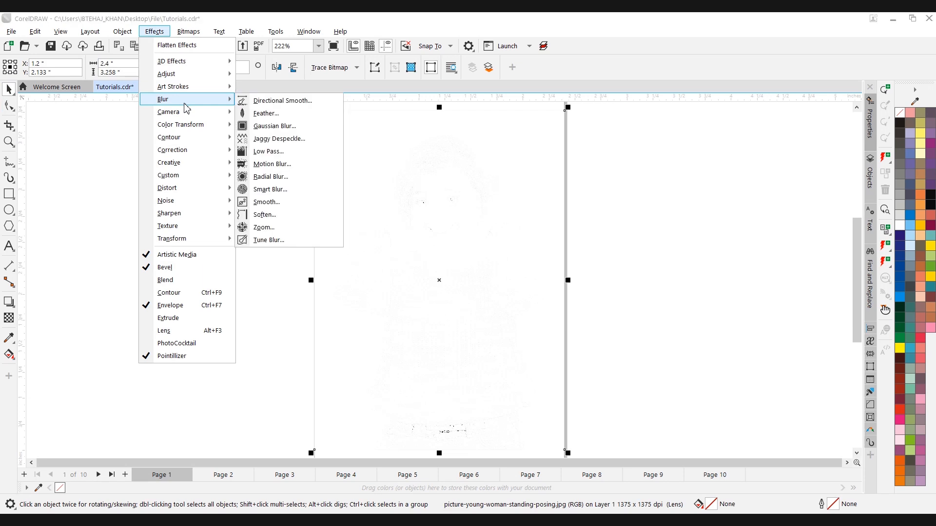
click(284, 129)
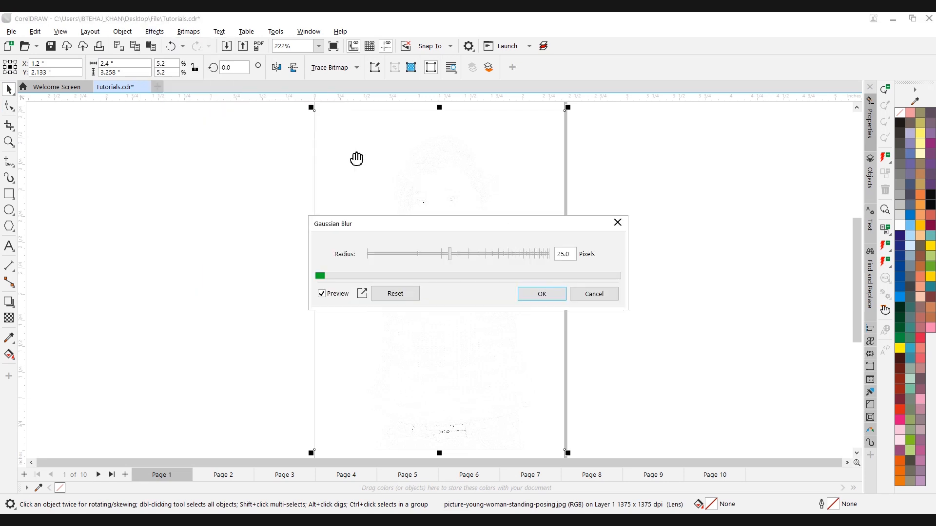
drag(402, 225, 650, 172)
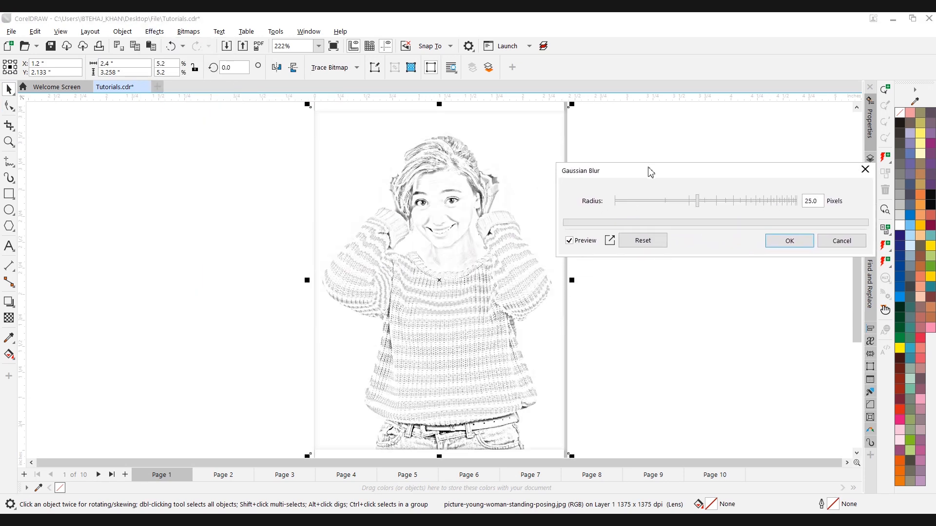
click(700, 204)
click(707, 204)
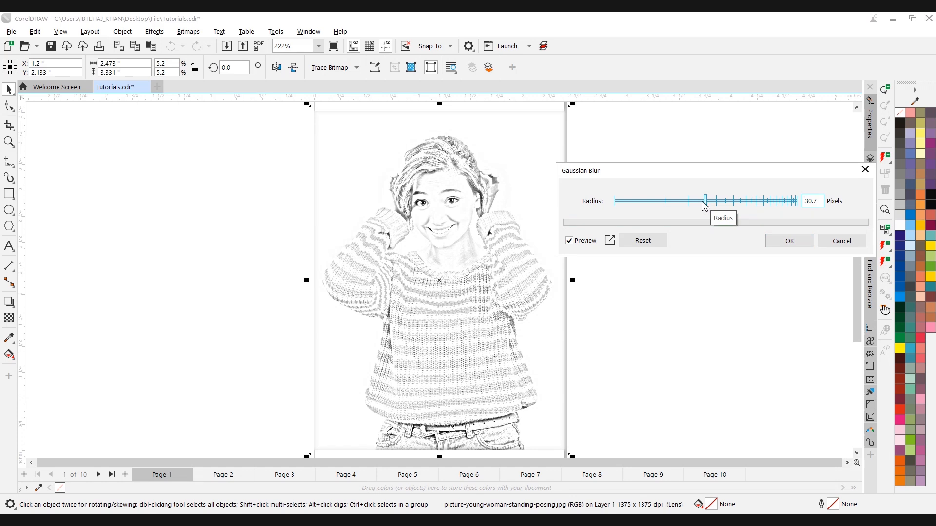
drag(705, 204, 688, 204)
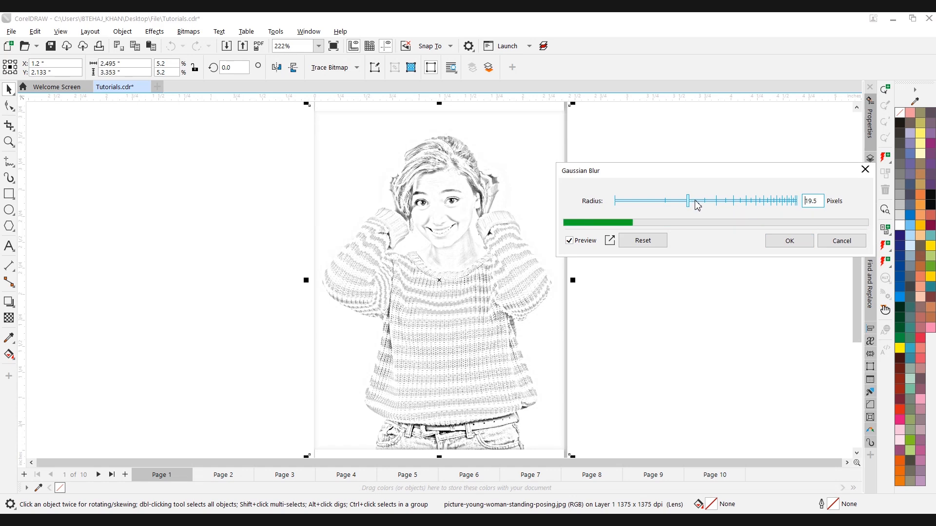
click(704, 205)
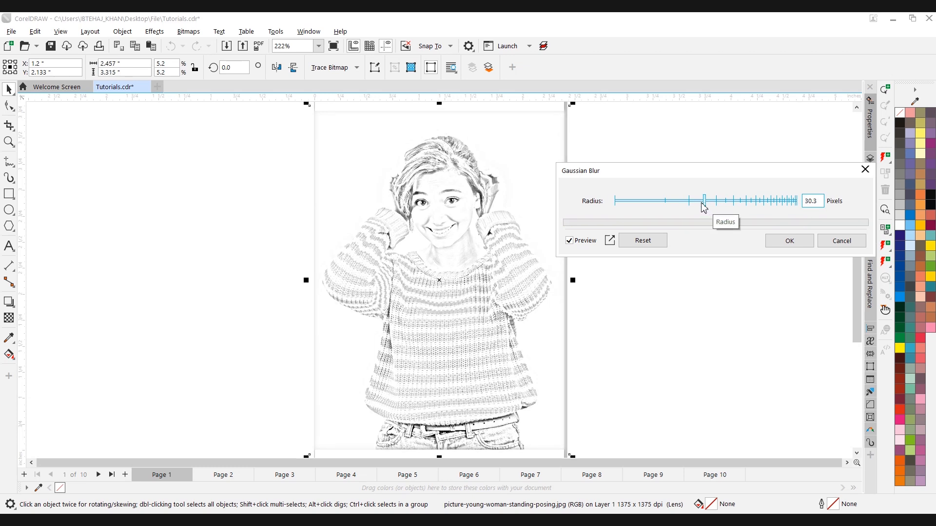
click(700, 204)
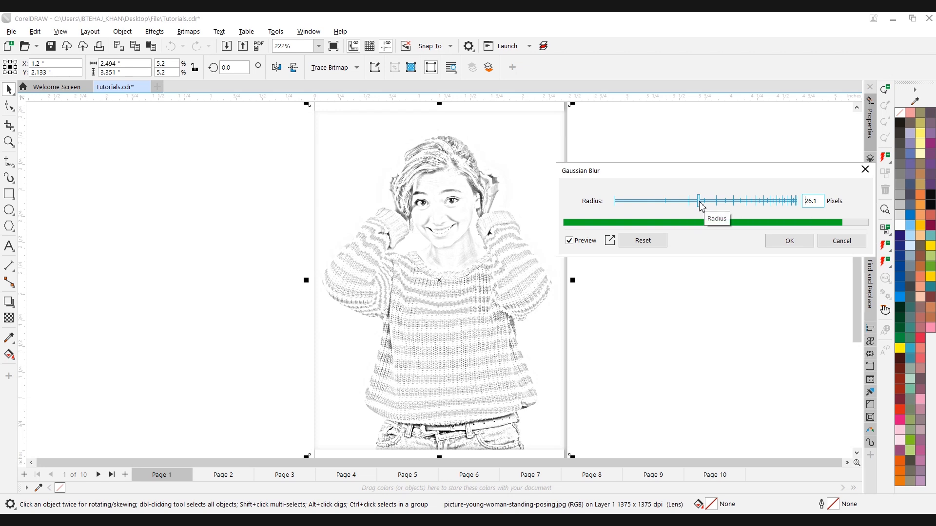
click(778, 244)
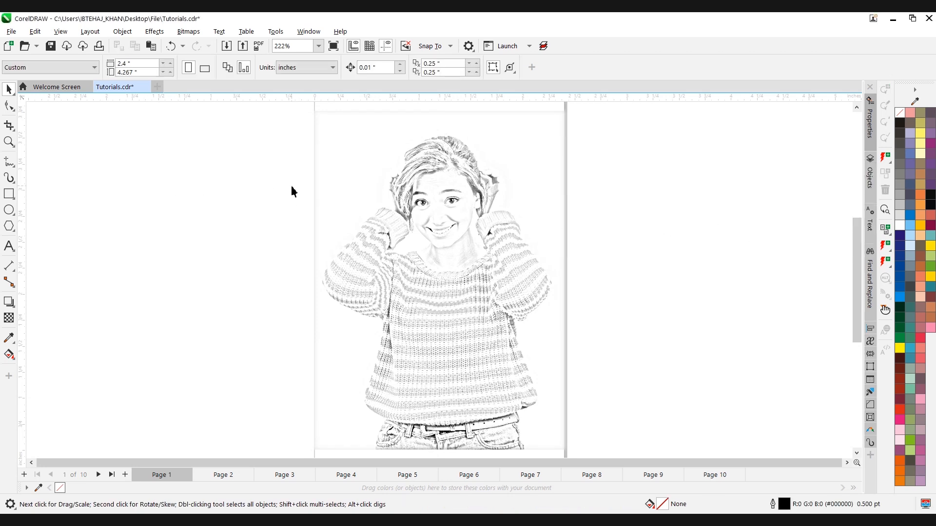
Convert both stacked photos into a single bitmap at 900 dpi in RGB Color (24-bit) with anti-aliasing and a transparent background
scroll(291, 188, down, 1)
drag(372, 179, 673, 429)
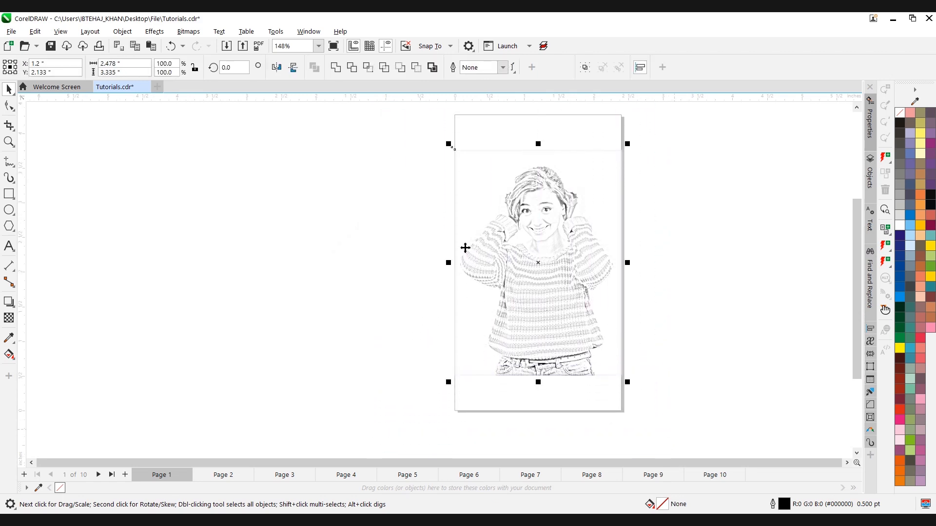
key(shift+F2)
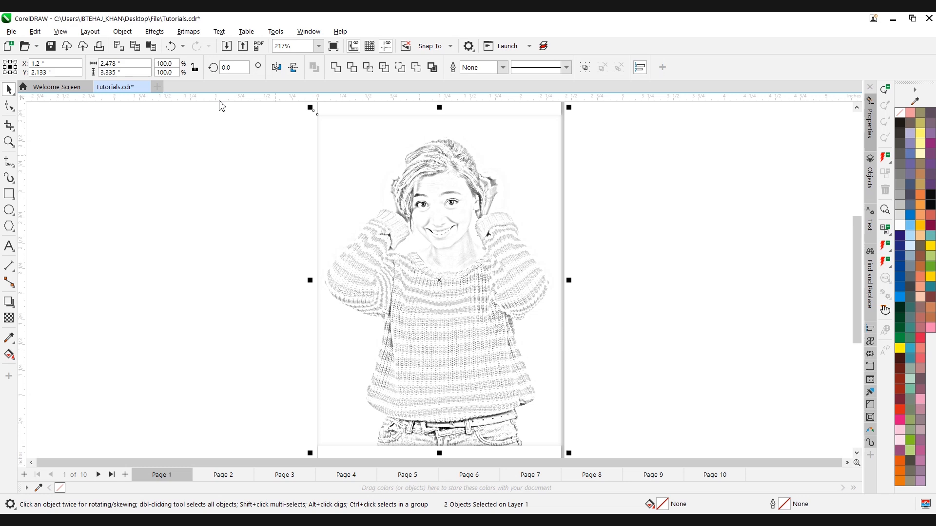
click(188, 32)
click(196, 46)
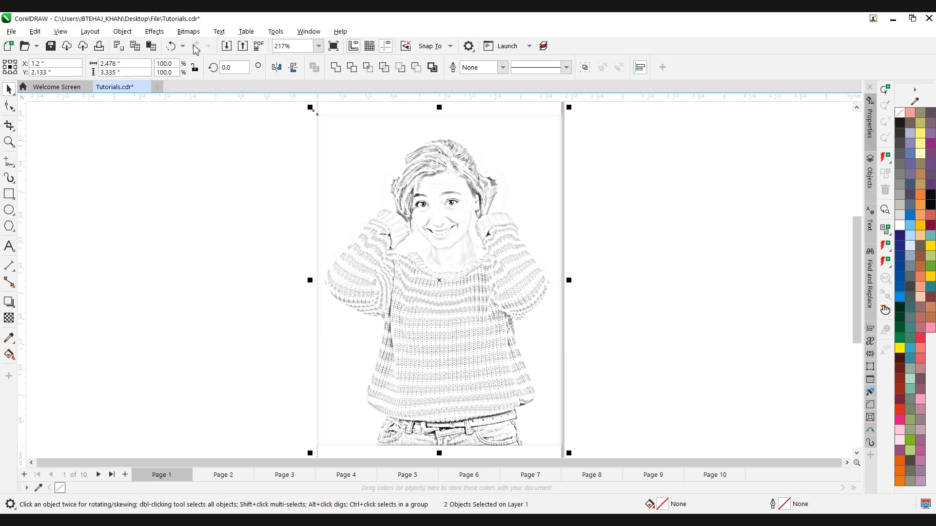
click(447, 211)
text(900)
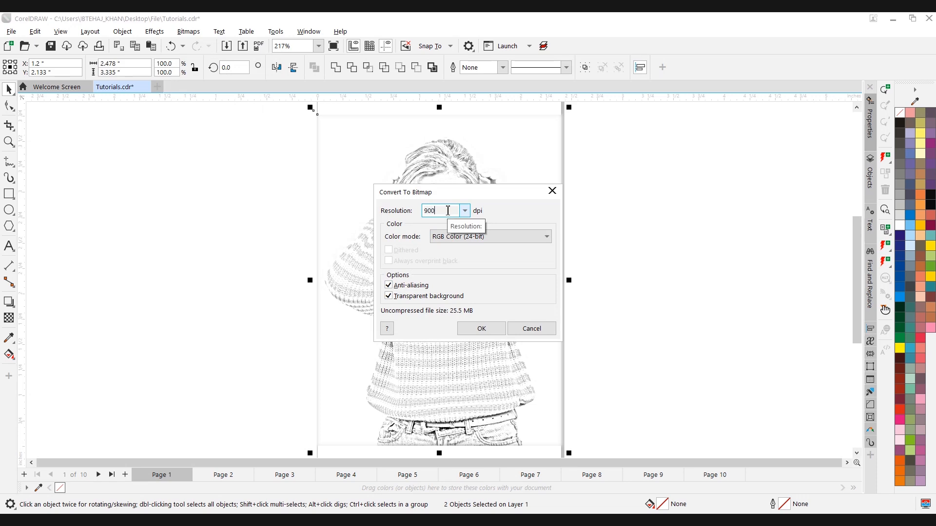
click(482, 328)
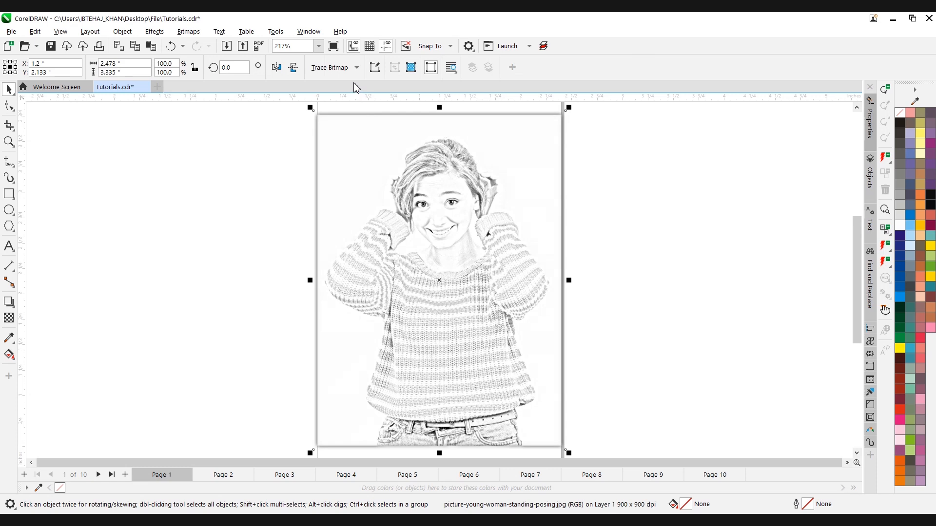
Convert the combined bitmap to Black and White (1-bit) with the Line Art method, adjusting the threshold for dense, dark lines
click(201, 33)
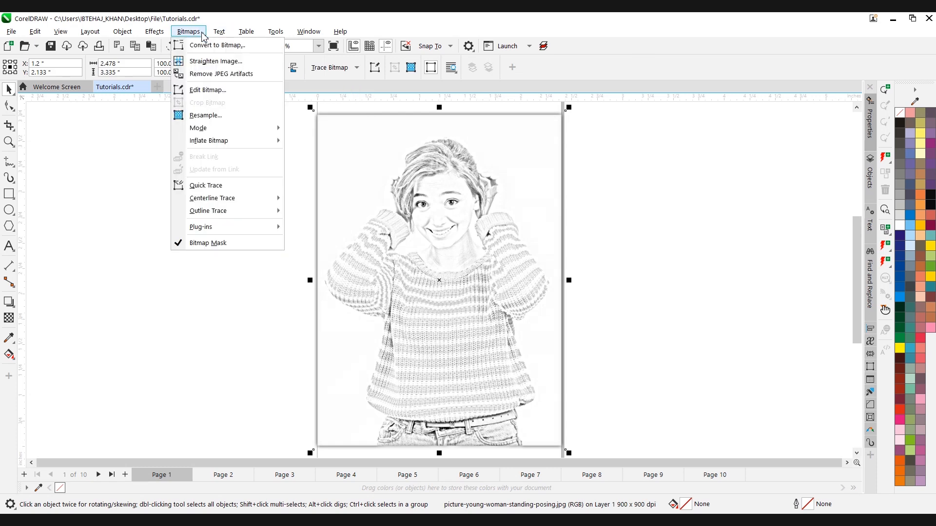
mouse_move(224, 131)
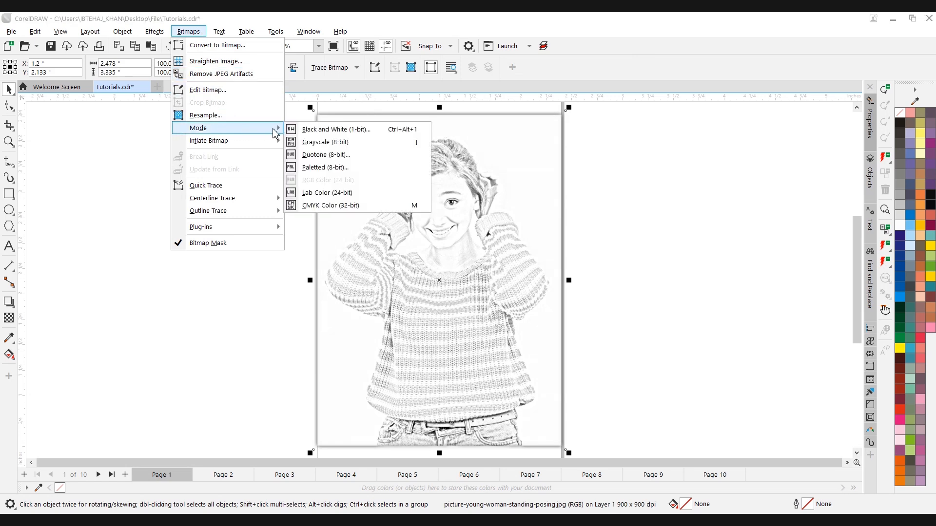
click(317, 131)
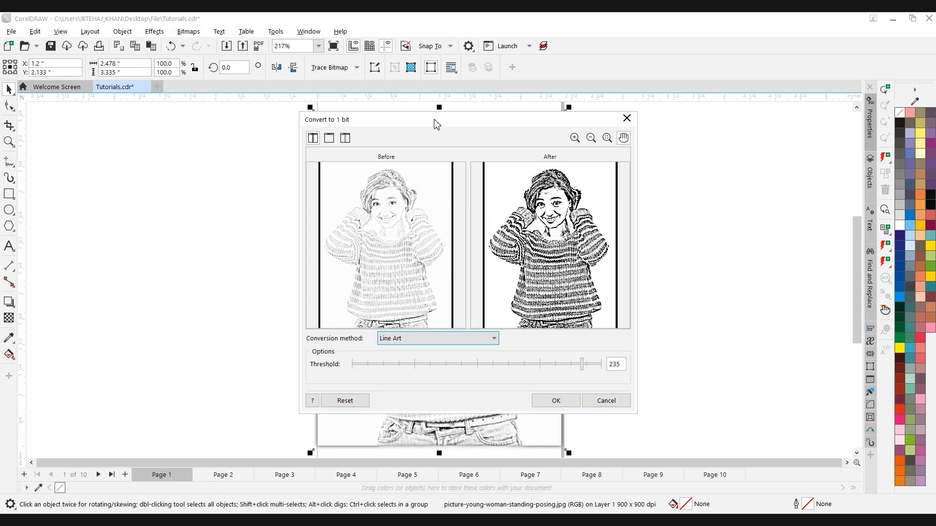
drag(435, 123, 666, 112)
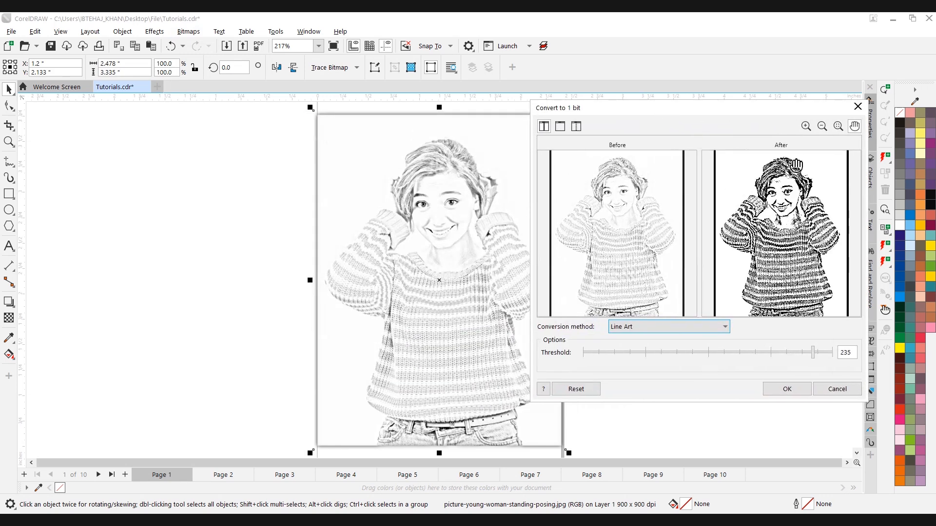
click(805, 352)
drag(802, 355, 778, 355)
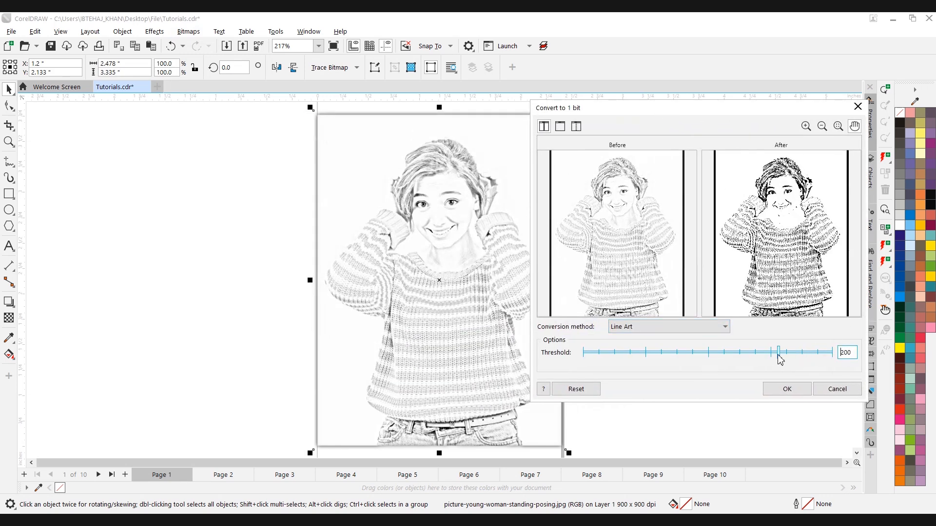
click(787, 354)
drag(800, 355, 813, 358)
click(787, 388)
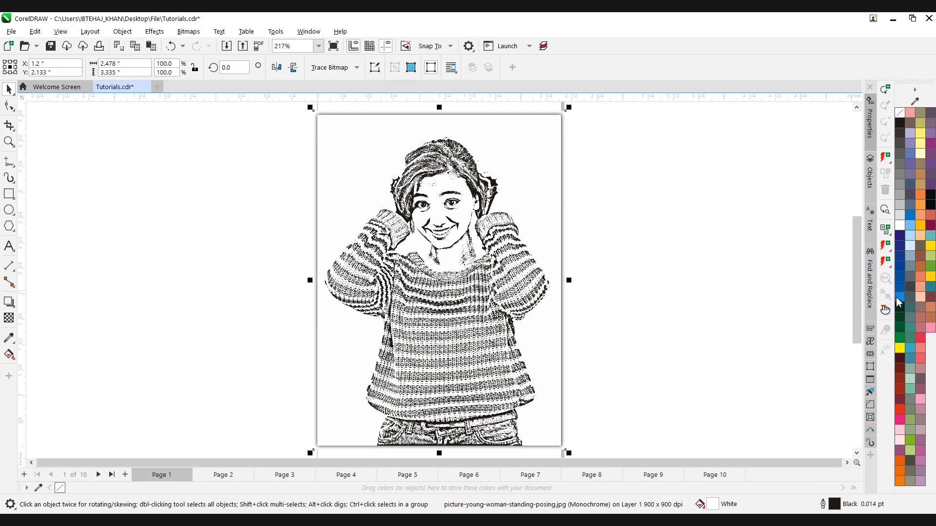
Try blue, red and dark magenta line colors and a pale blue C10 M0 Y0 K0 background on the monochrome bitmap
right_click(901, 240)
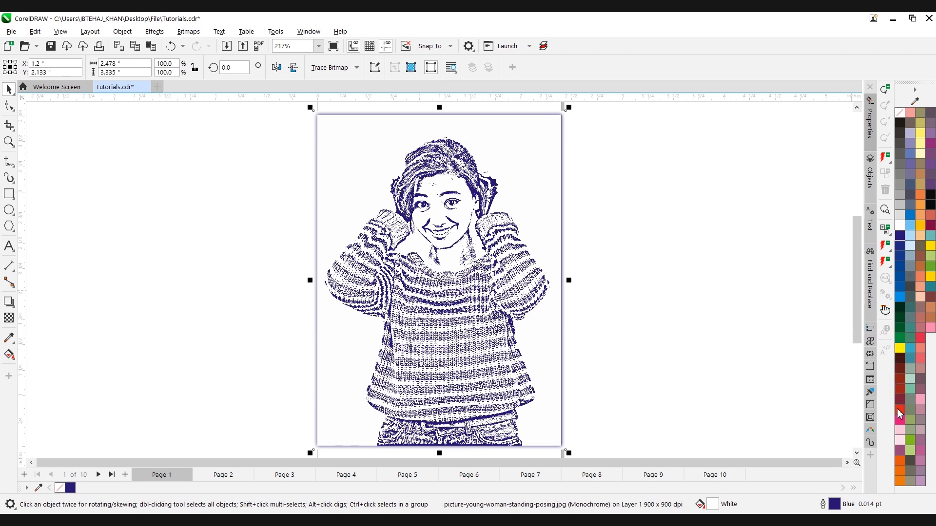
right_click(900, 413)
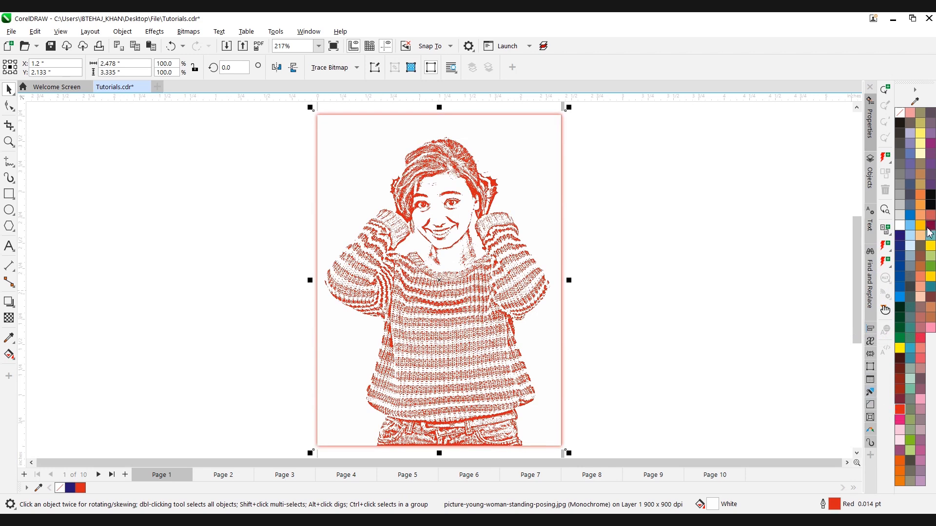
right_click(931, 227)
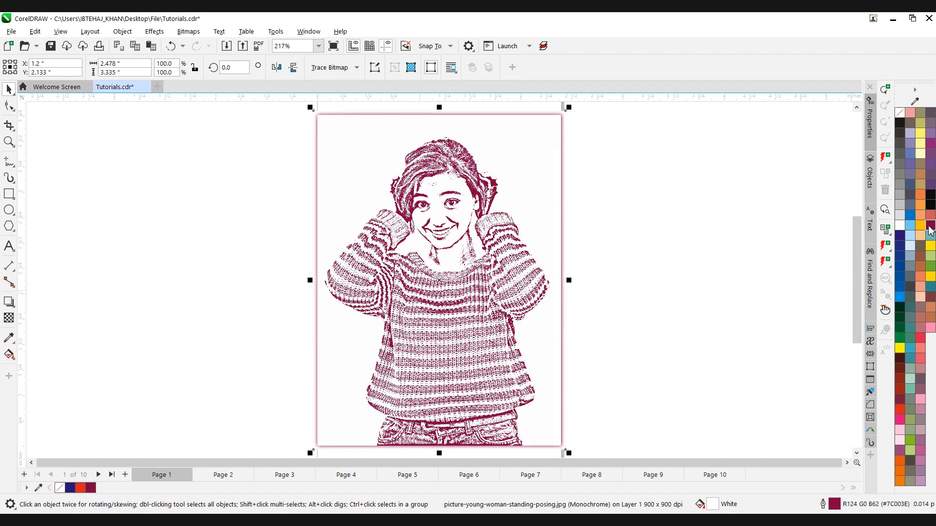
click(910, 249)
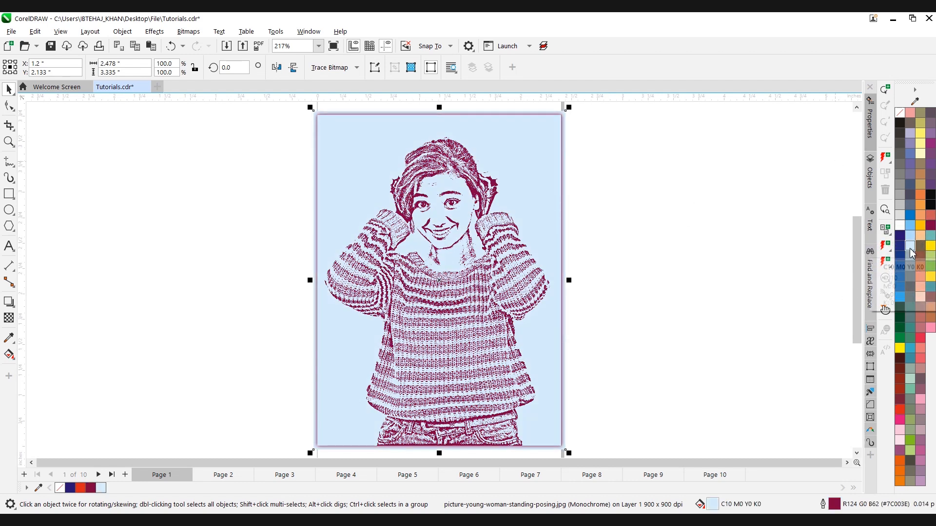
right_click(900, 241)
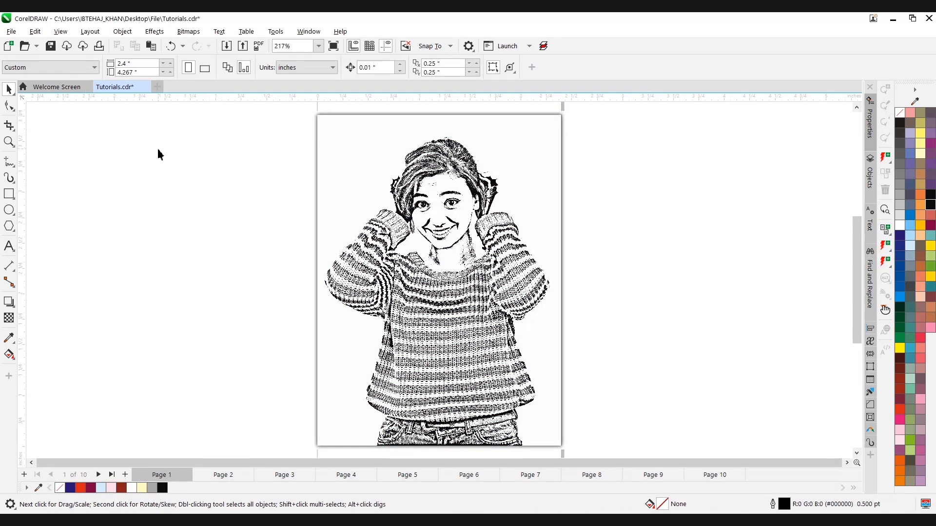
Import the image picture-young-woman-standing-posing copy from the Desktop and scale it to about 5.65 × 7.67 inches beside the page
key(ctrl+i)
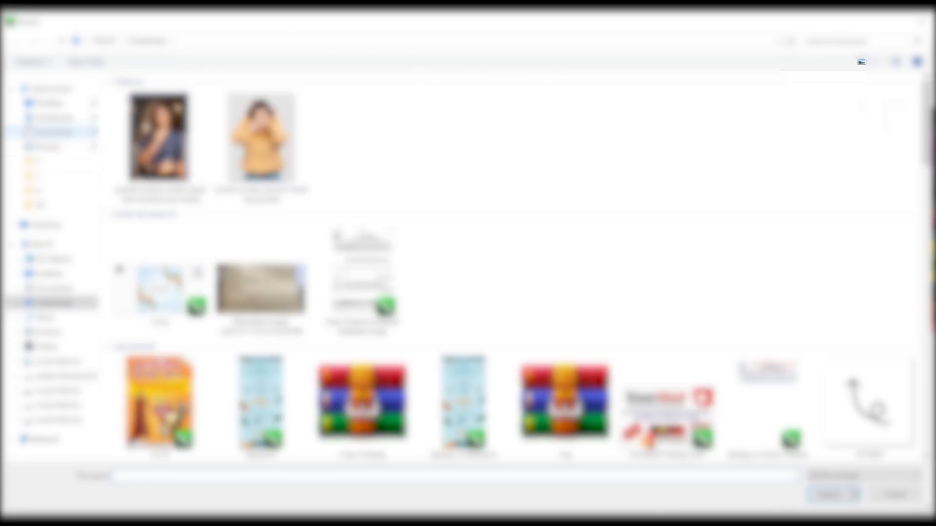
click(61, 103)
click(822, 135)
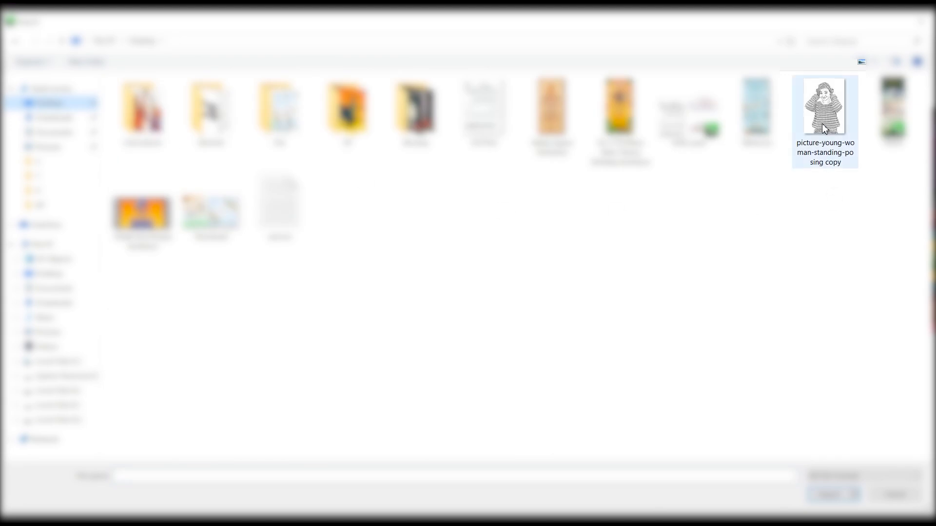
double_click(821, 124)
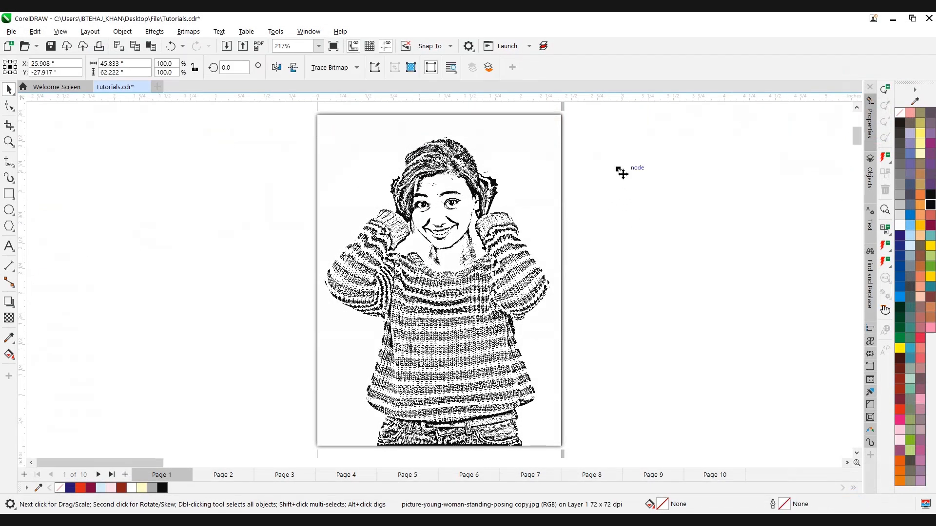
key(Return)
drag(320, 453, 347, 136)
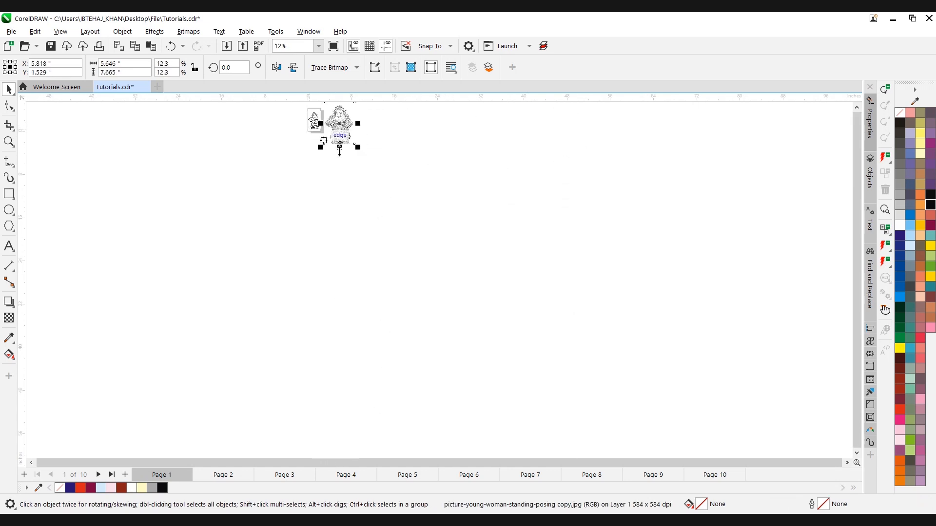
Align the imported image's vertical center with the monochrome bitmap on the page
key(F4)
shift+click(311, 238)
key(e)
shift+click(312, 238)
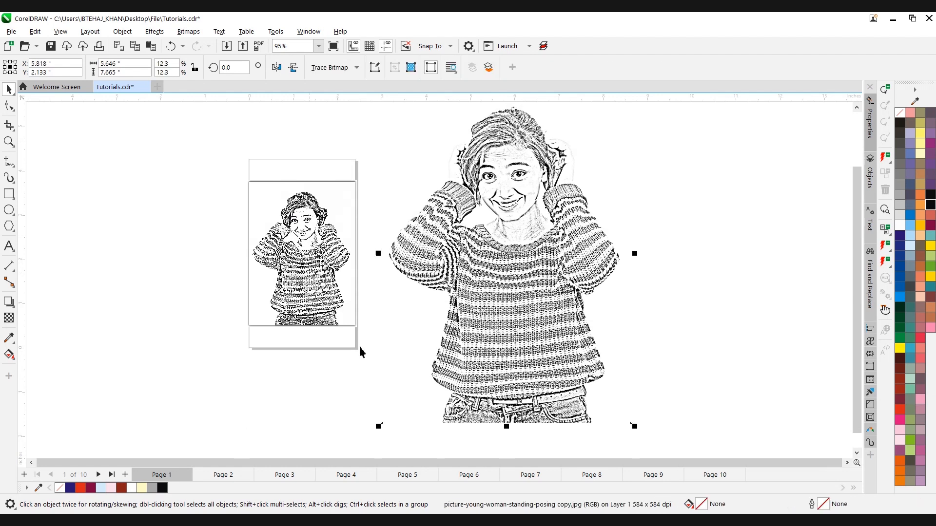
Scale the imported image down to about 2.46 × 3.34 inches and place it close beside the monochrome bitmap
drag(376, 430, 342, 329)
drag(490, 280, 411, 281)
key(F4)
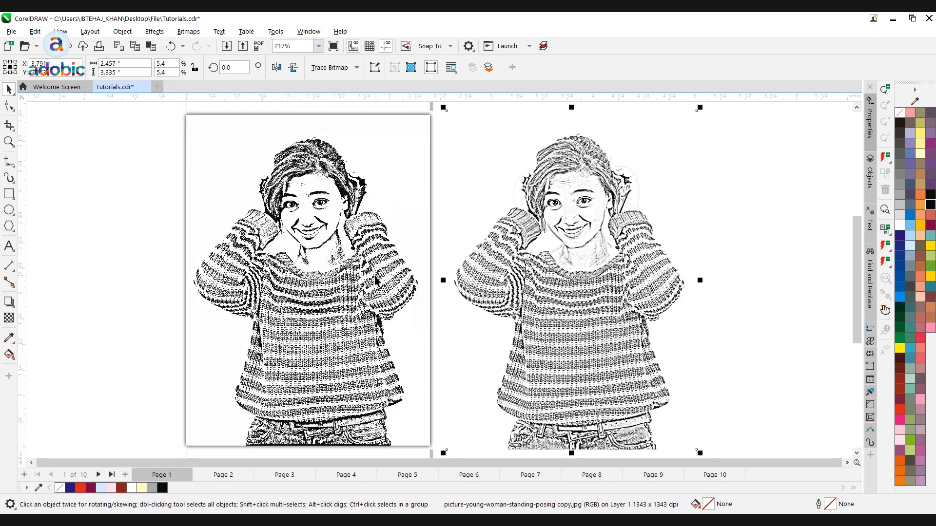
Shrink the imported image slightly more and shift it a little nearer to the monochrome bitmap
click(319, 275)
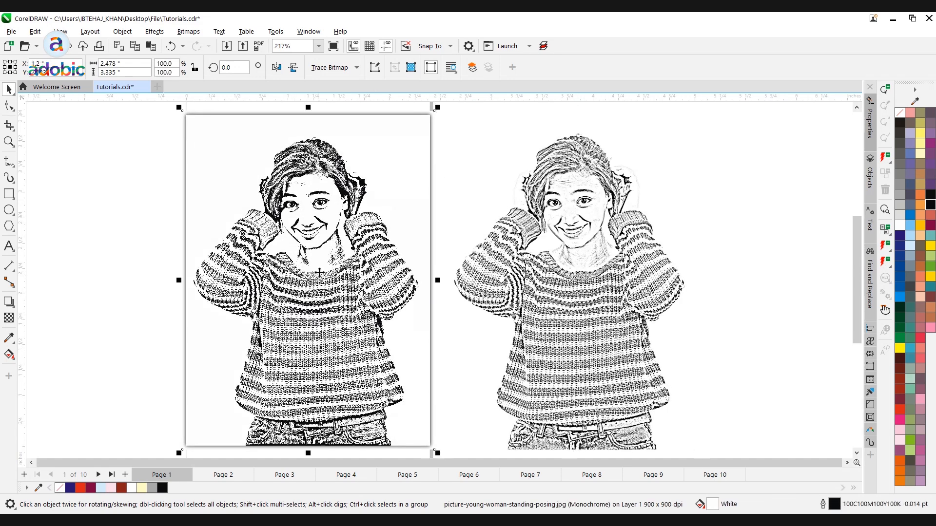
click(502, 214)
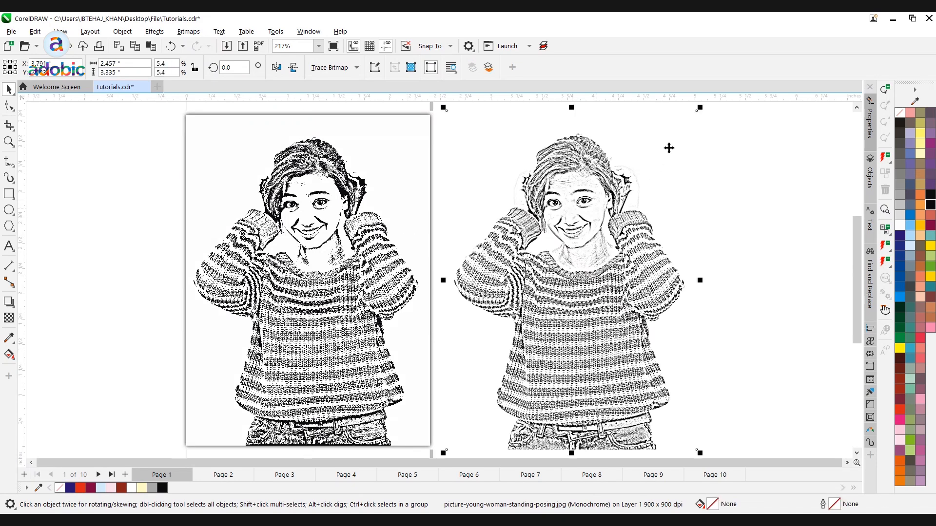
drag(702, 106, 692, 120)
drag(602, 190, 593, 194)
Sample the gray R145 G145 B145 from the face area of the imported image and apply it as the monochrome bitmap's fill color
click(318, 281)
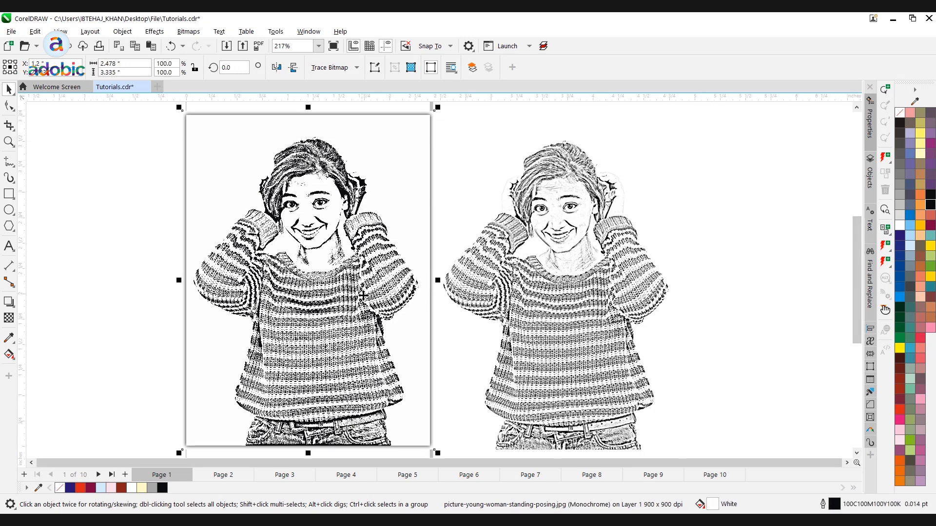
scroll(360, 292, up, 2)
key(i)
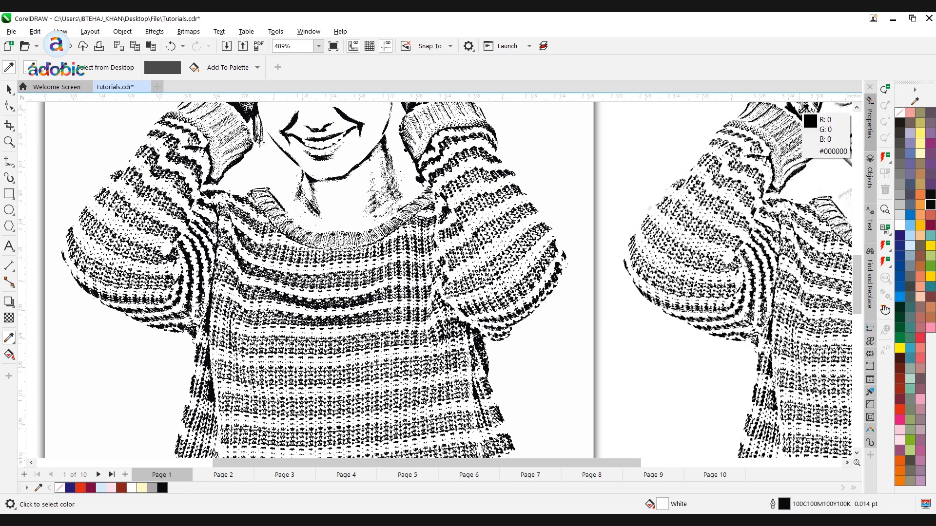
scroll(829, 168, up, 2)
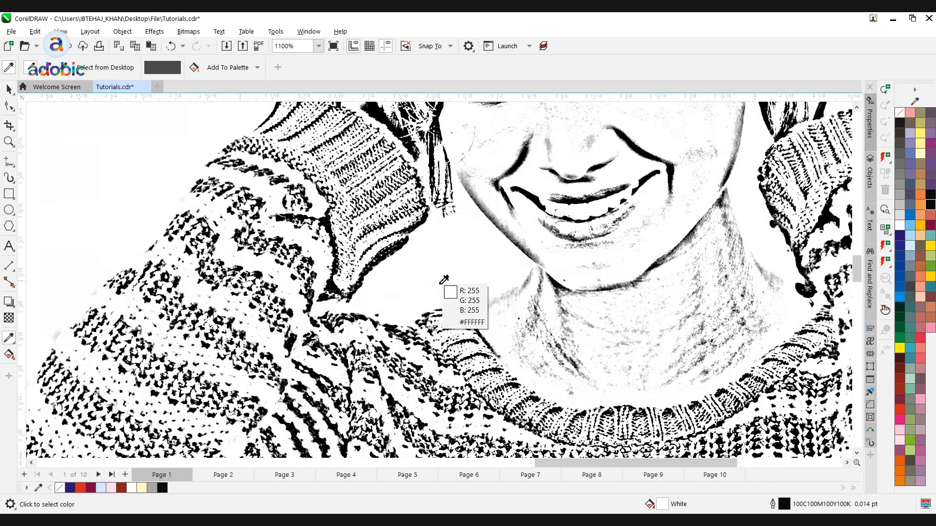
click(482, 201)
scroll(470, 208, down, 4)
scroll(306, 206, up, 3)
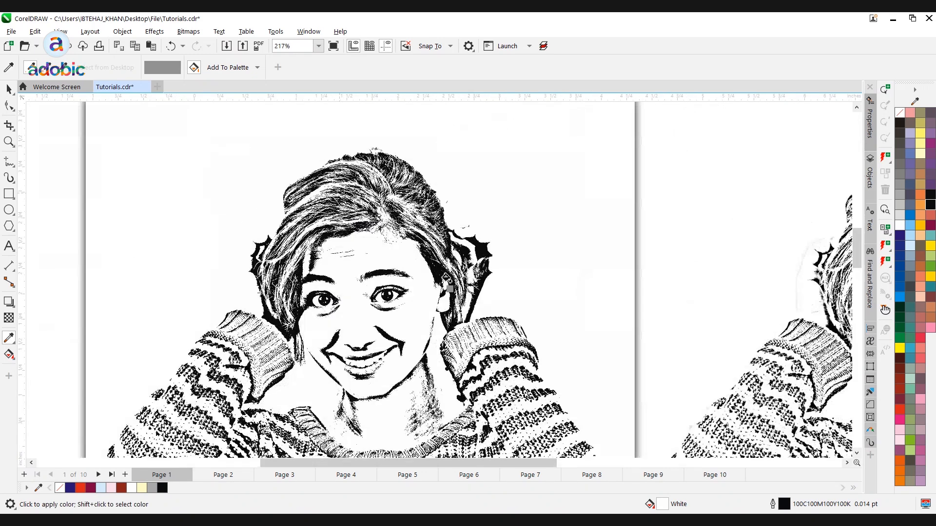
click(436, 279)
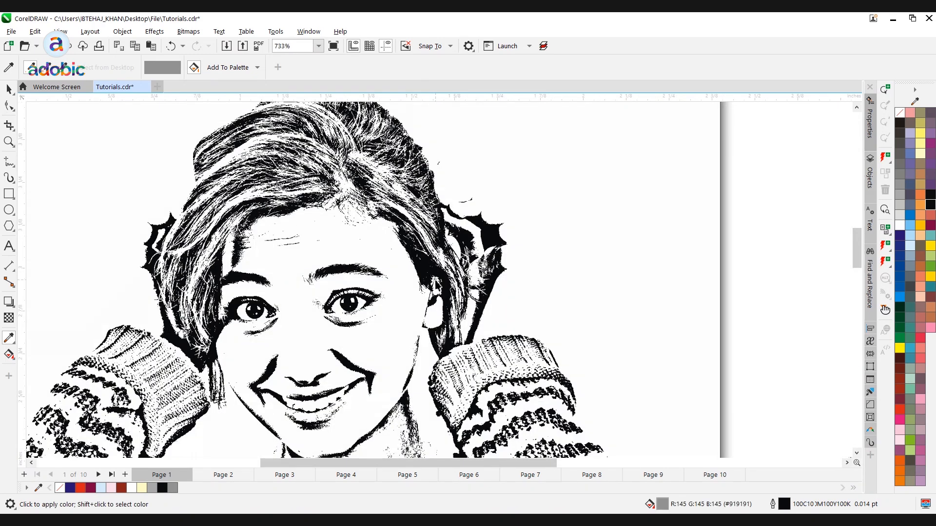
scroll(390, 288, down, 5)
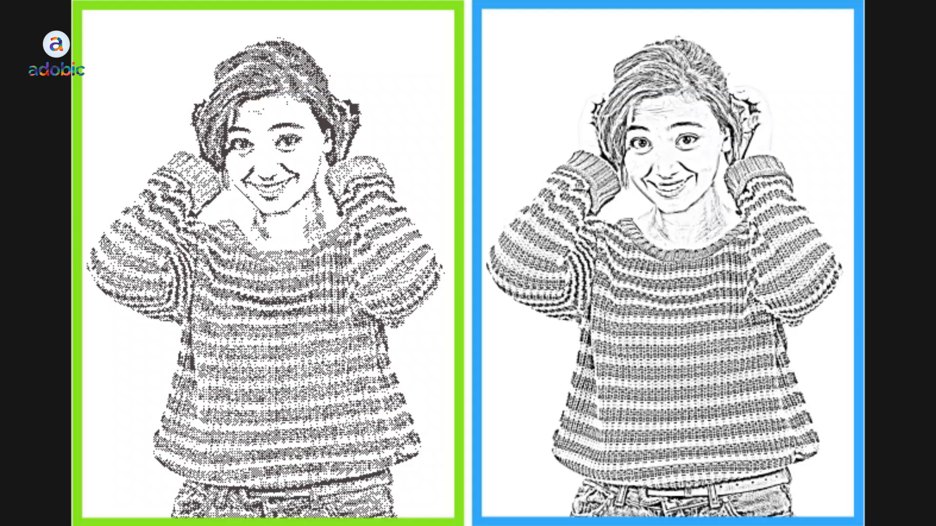